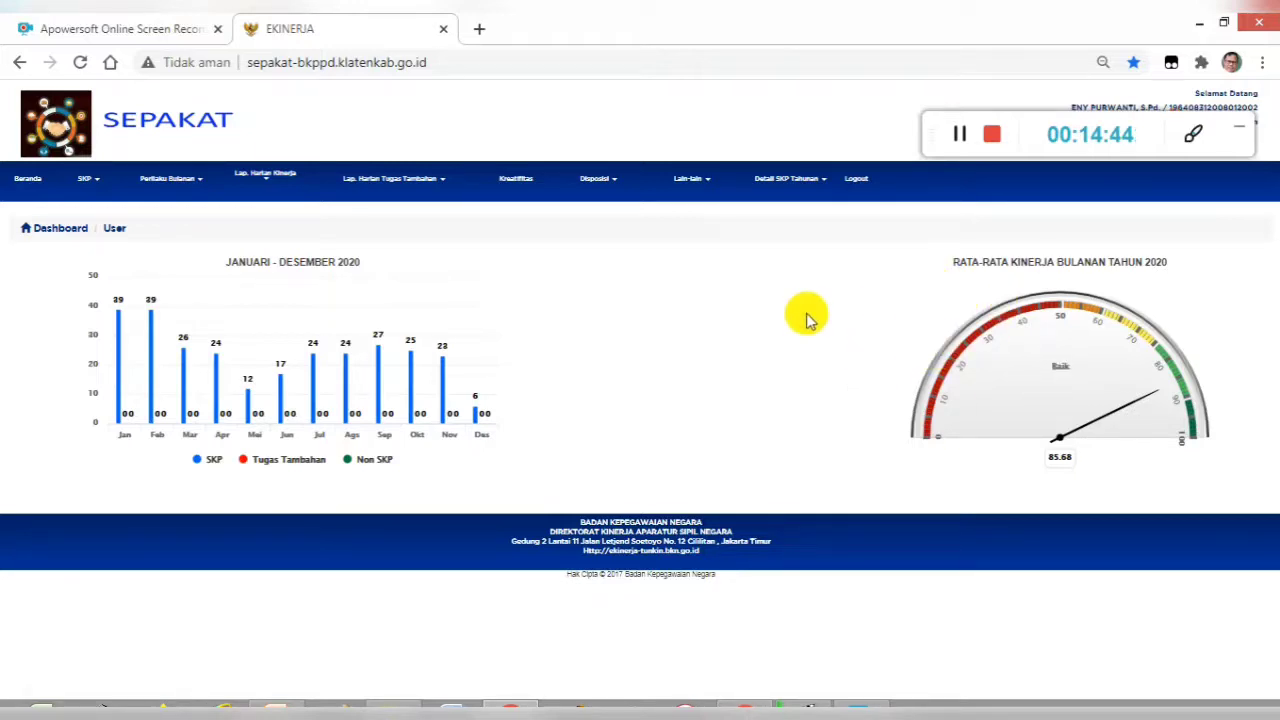
Step: View the January 2020 SKP realisation from the monthly target and realisation list, and return to that list
mouse_move(410, 345)
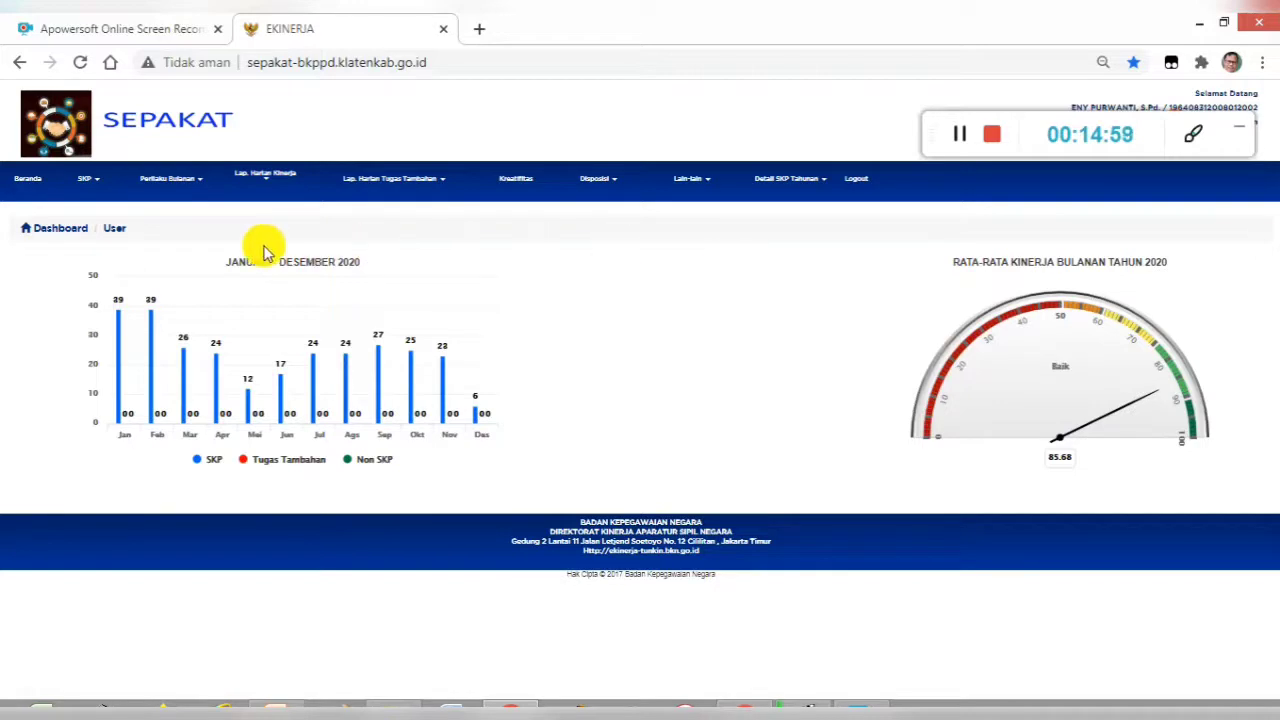
click(101, 185)
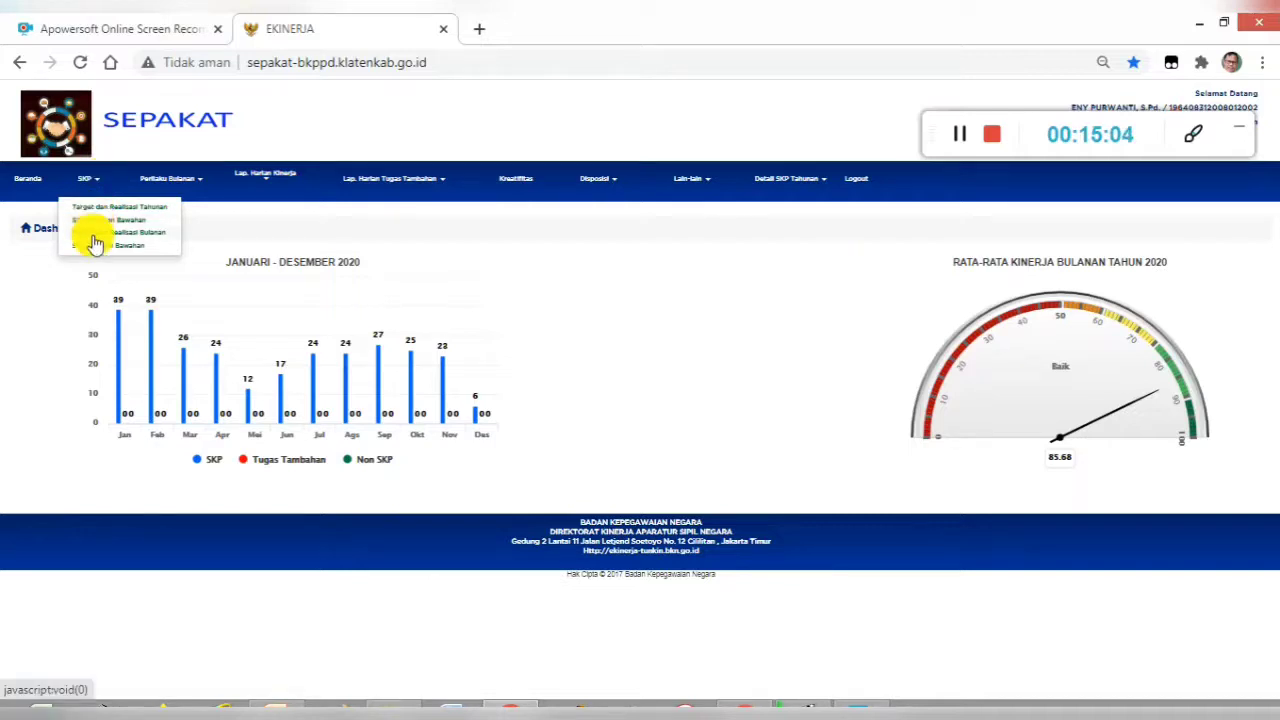
click(93, 238)
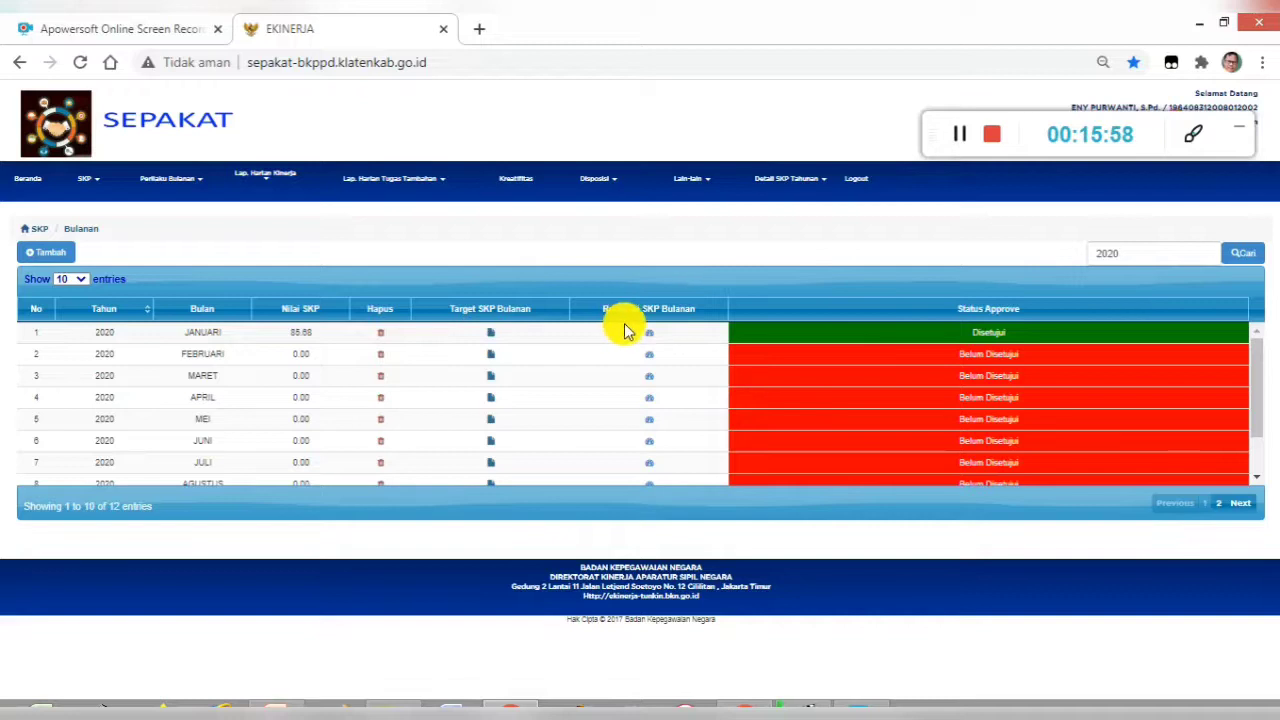
click(648, 342)
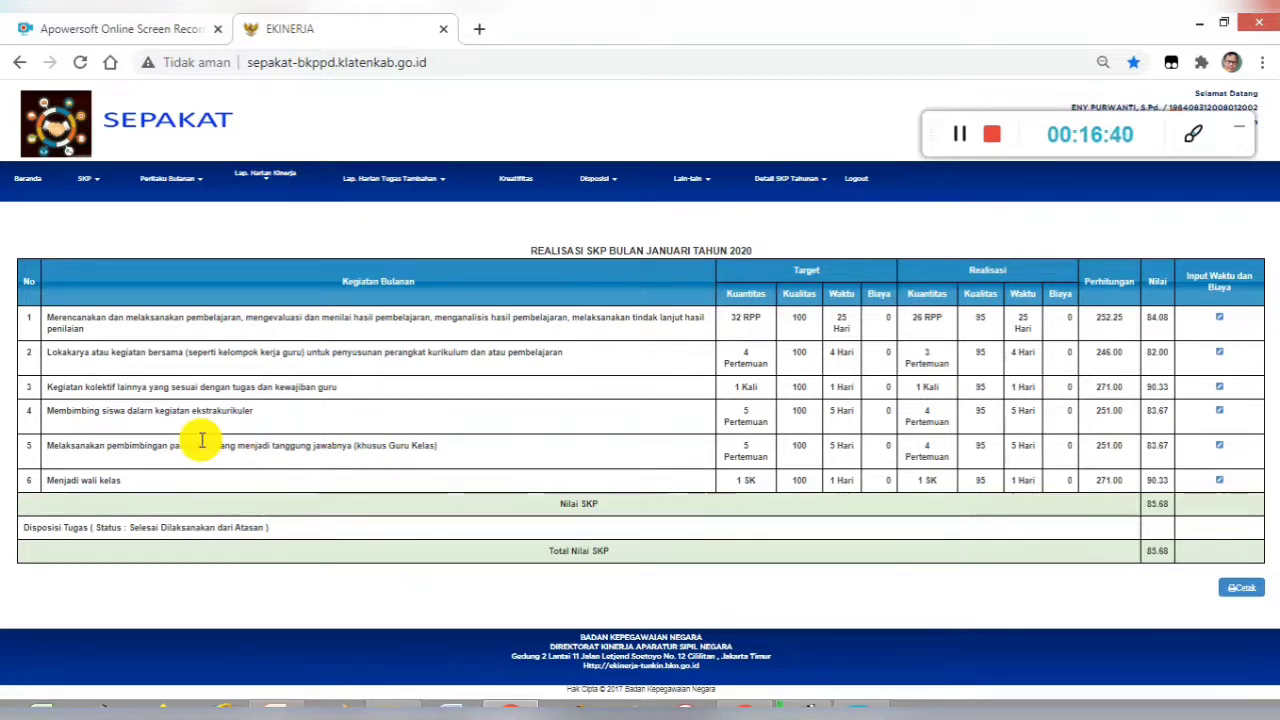
click(98, 182)
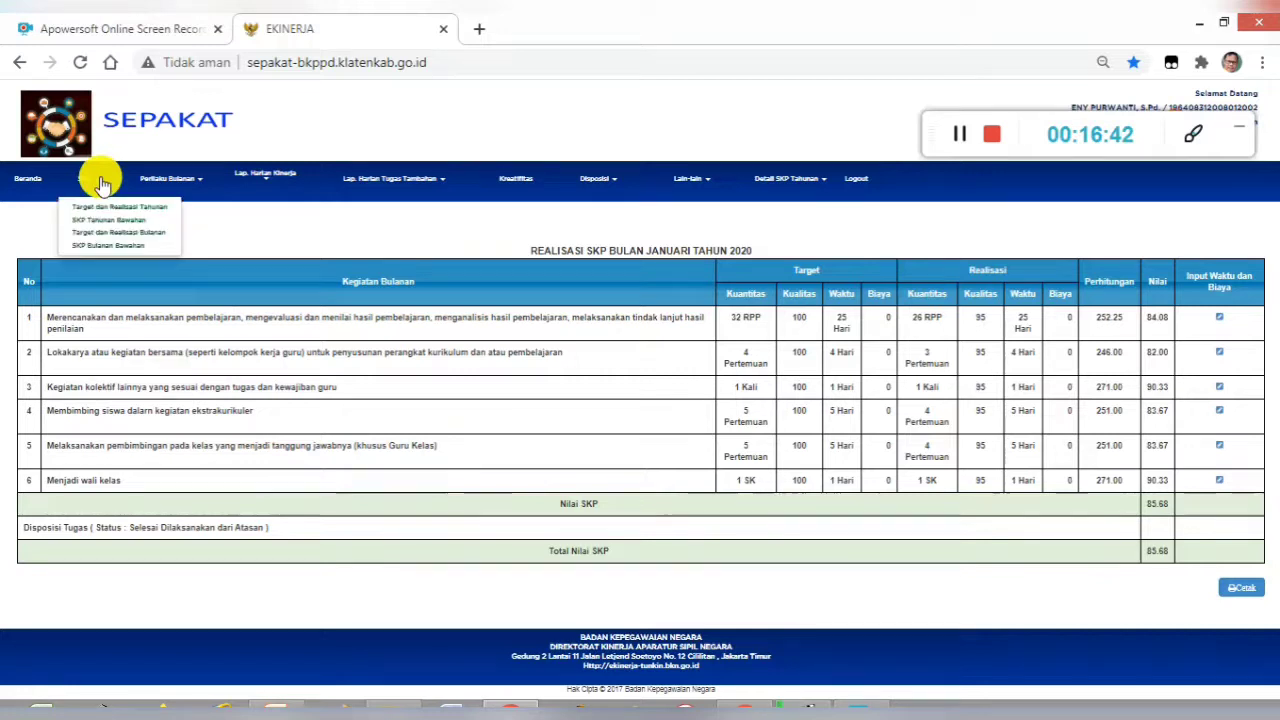
click(100, 228)
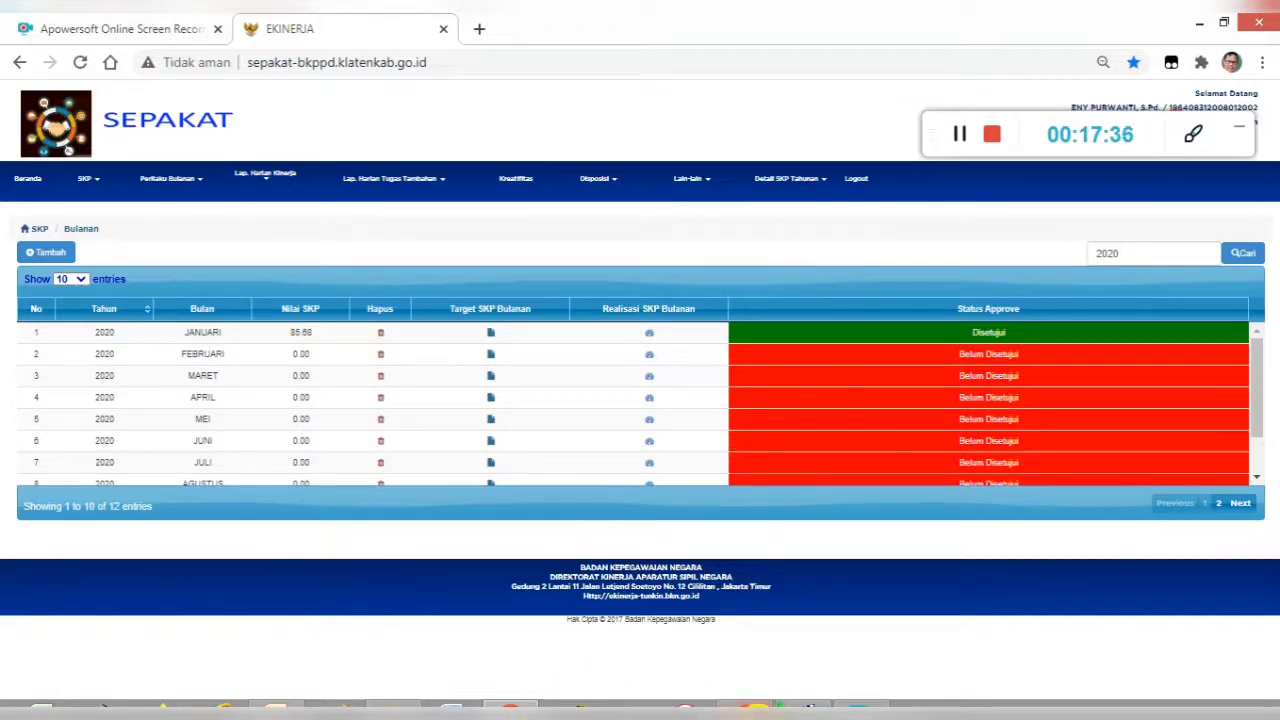
Step: Switch to the supervisor's EKINERJA browser window and open the subordinates' daily SKP performance reports (Lap. Harian Kinerja SKP Bawahan)
mouse_move(750, 710)
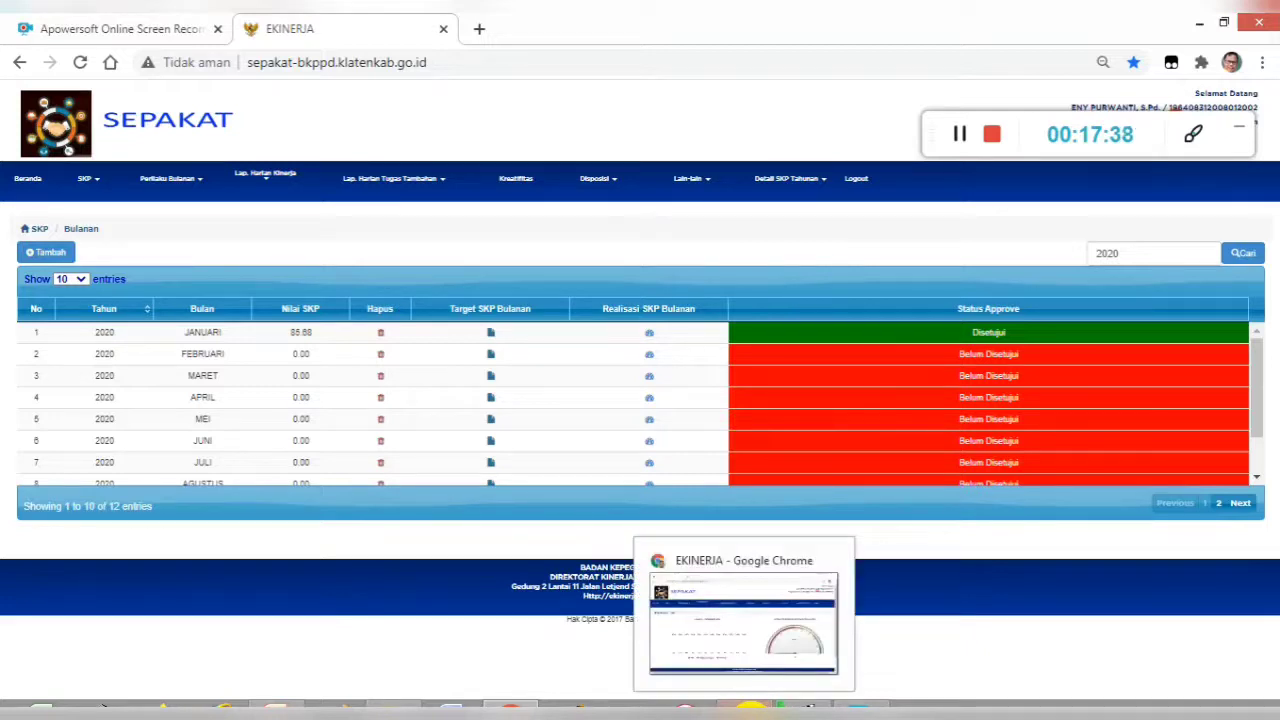
click(740, 635)
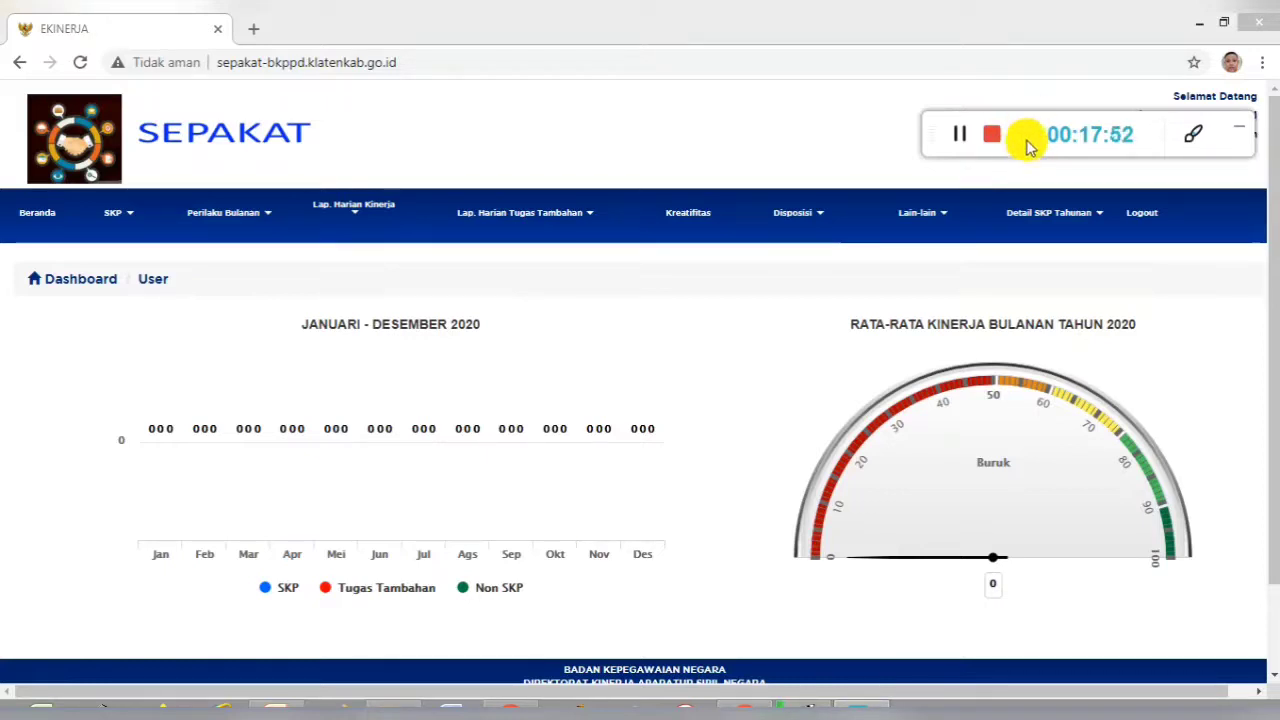
drag(1018, 145, 1045, 56)
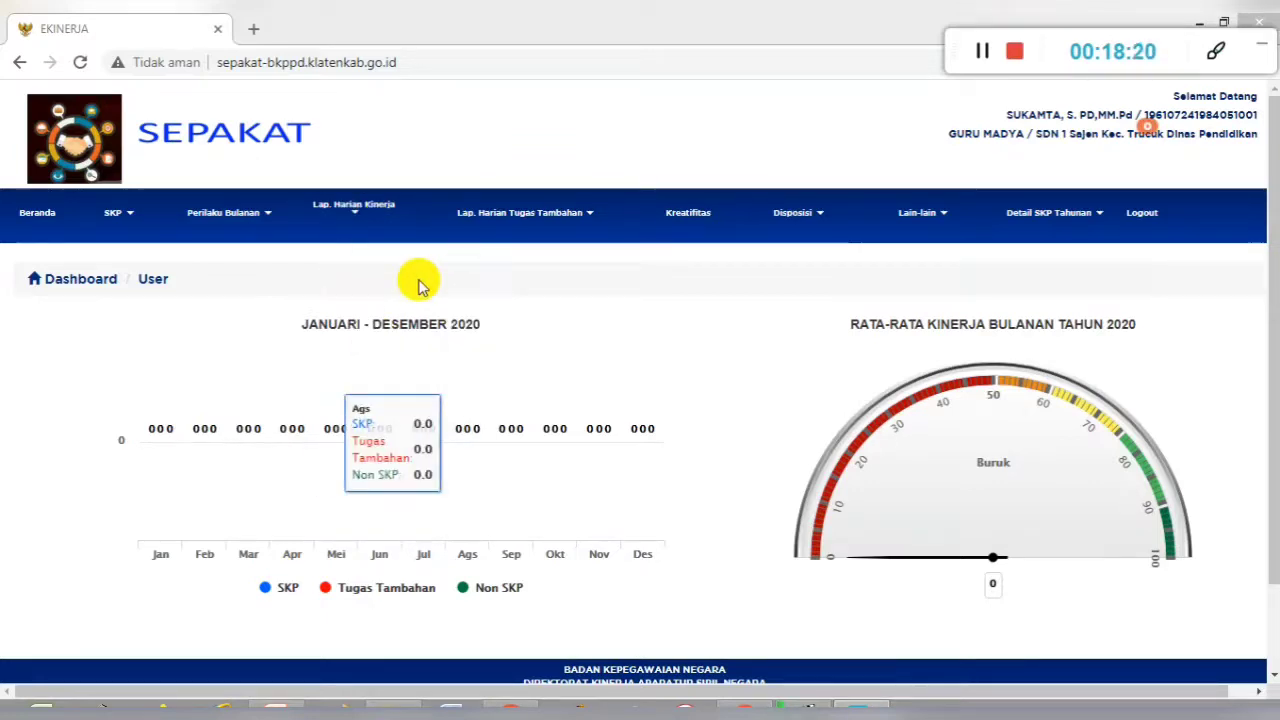
click(355, 218)
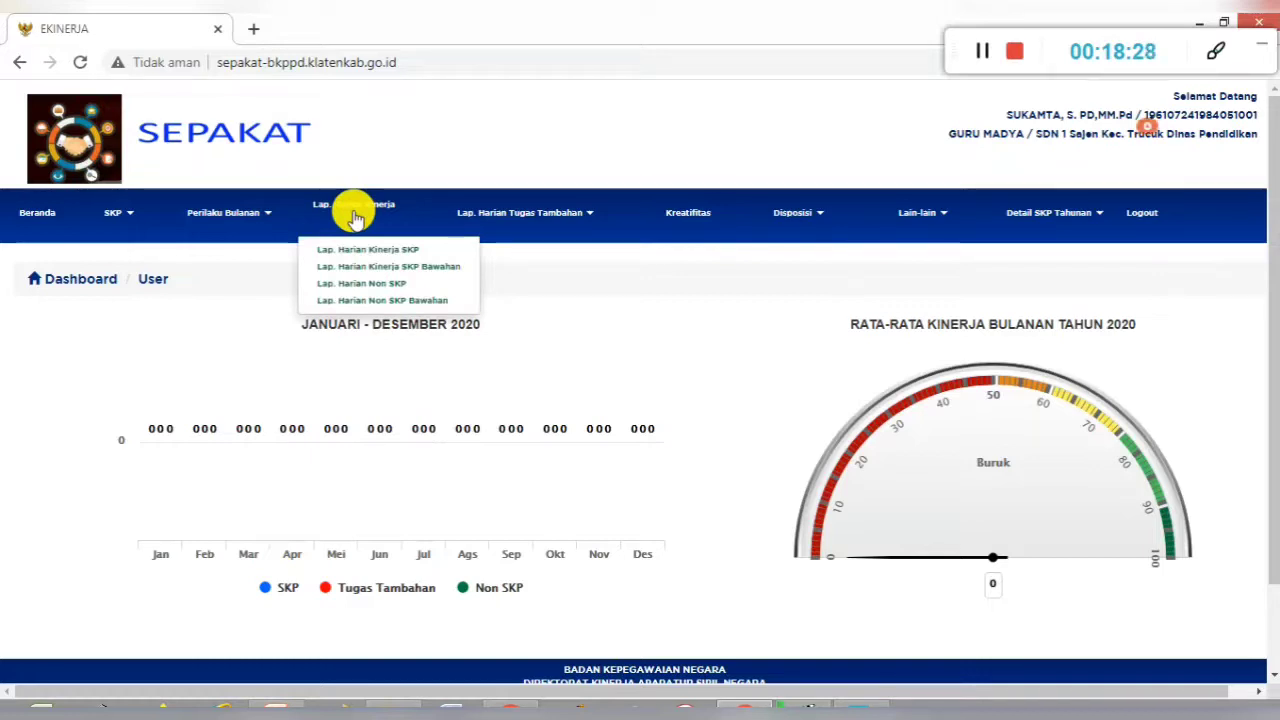
click(362, 268)
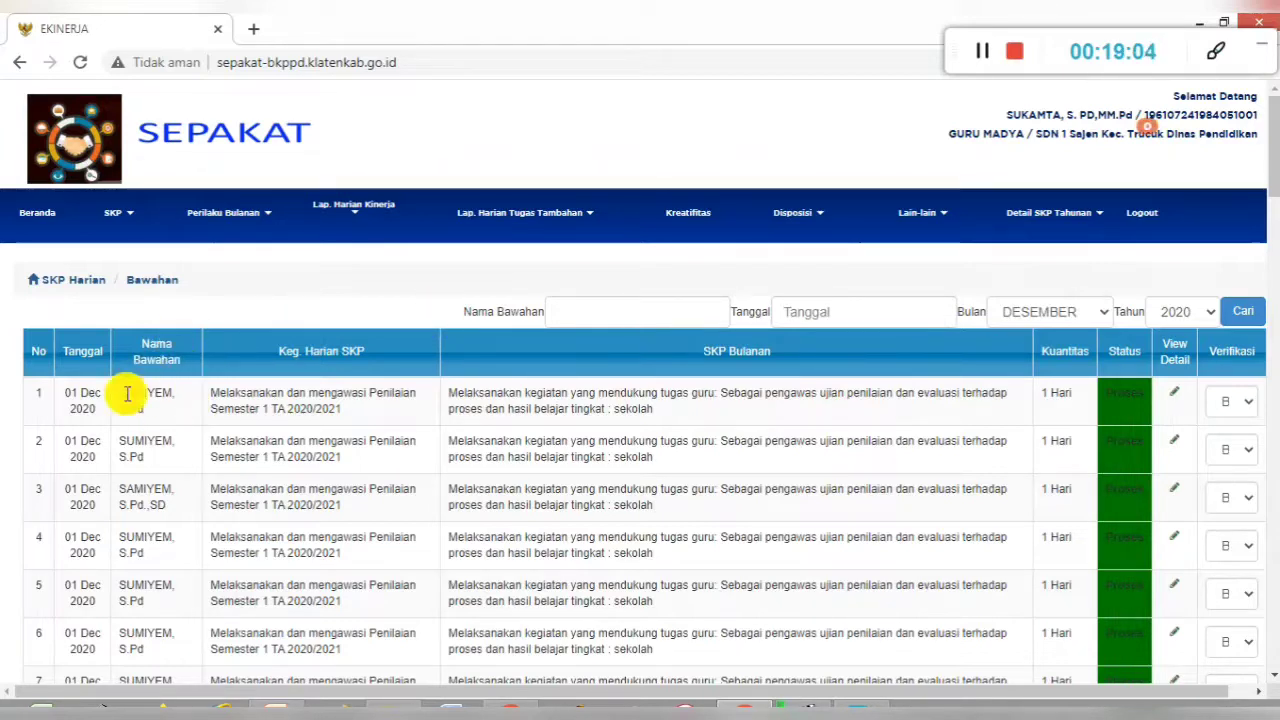
Step: Filter the daily reports by the subordinate teacher's name for FEBRUARI 2020
click(585, 313)
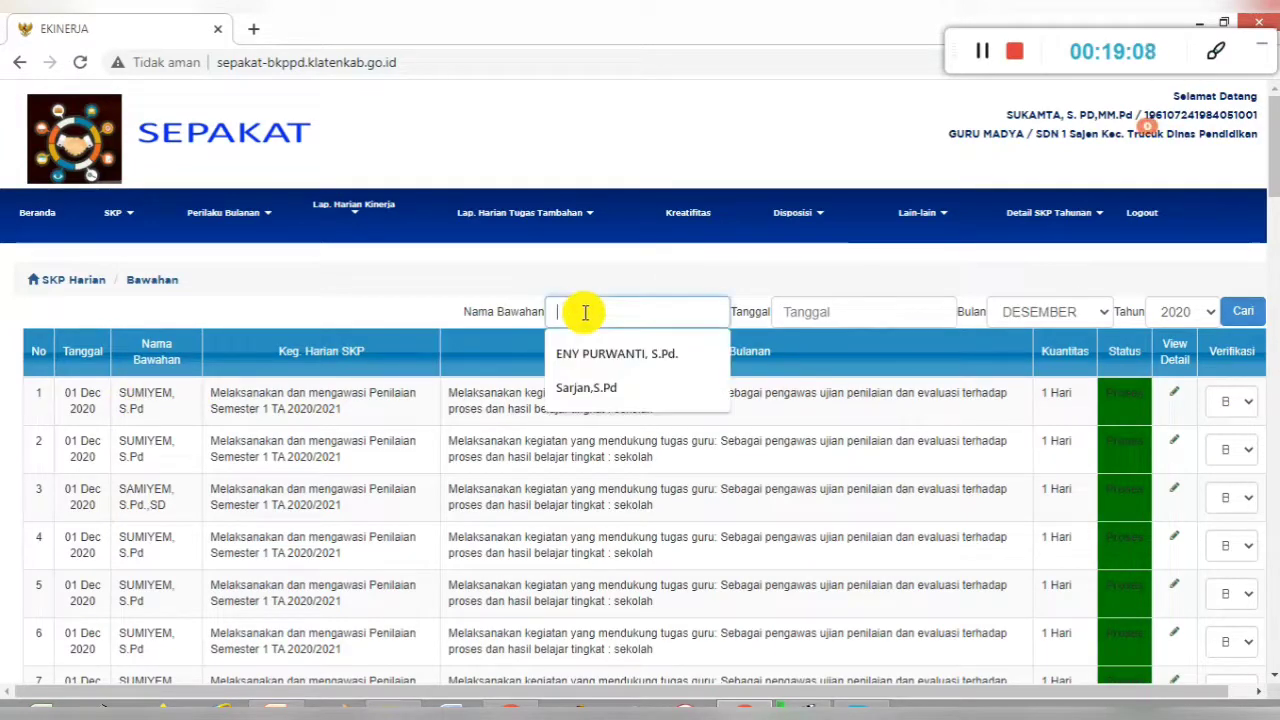
click(586, 350)
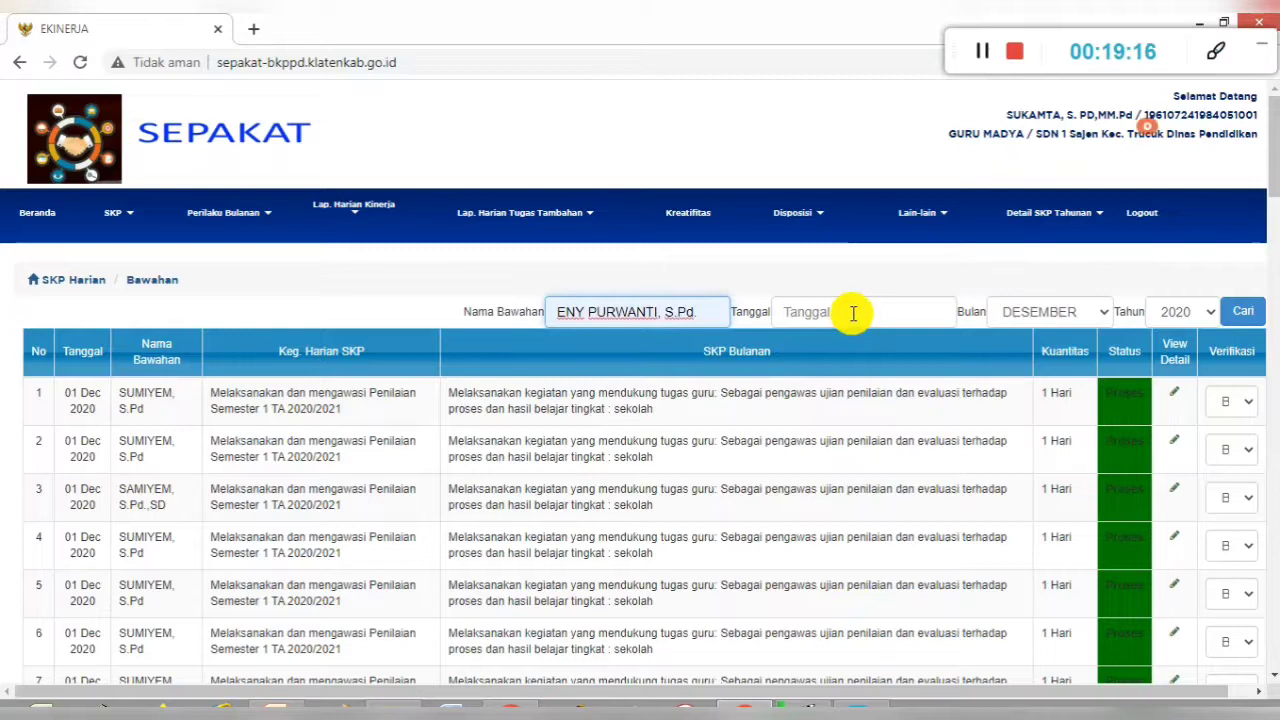
click(1104, 318)
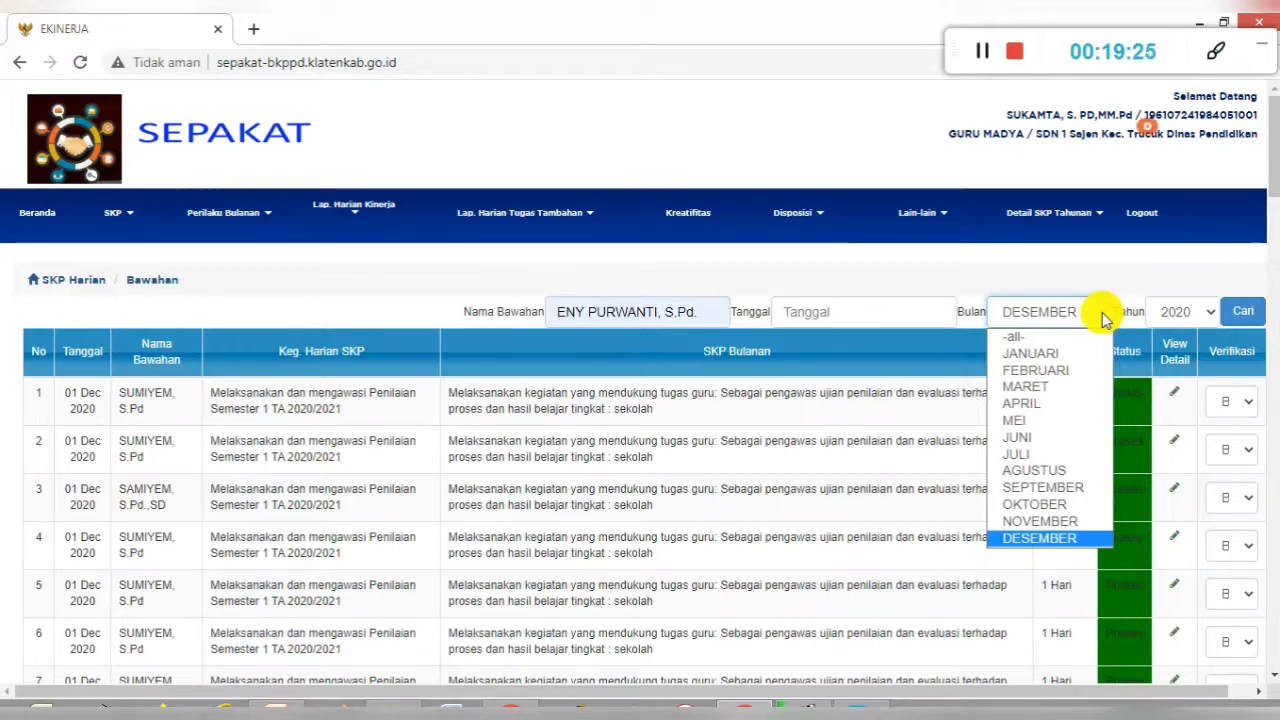
click(1066, 372)
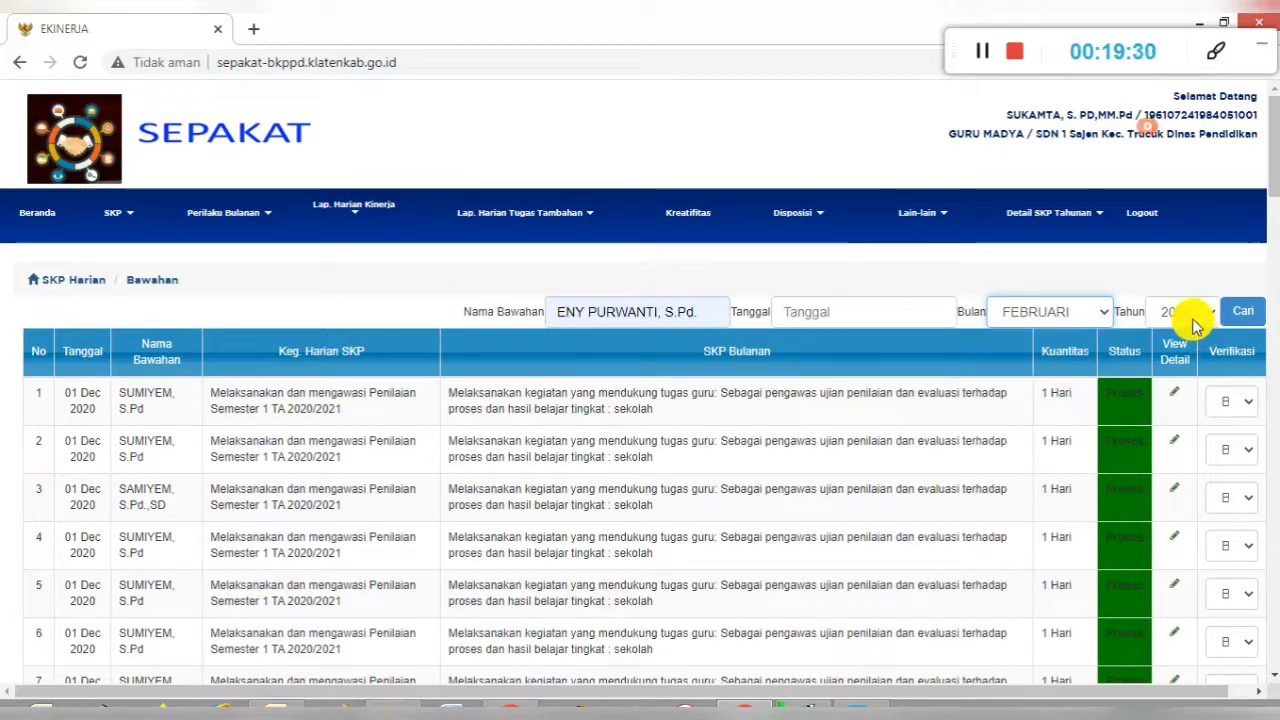
click(1250, 316)
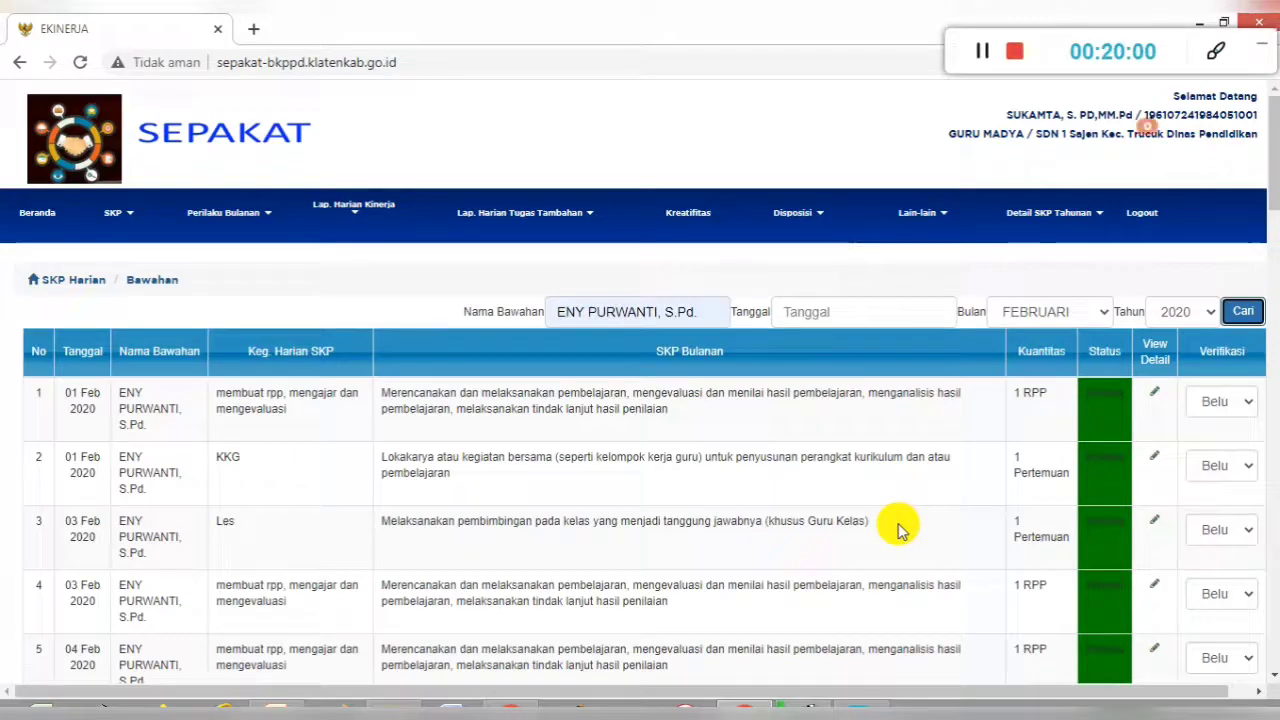
Step: Examine the subordinate's February daily activities and their verification ratings from the first row to the last
scroll(897, 530, down, 10)
scroll(880, 497, up, 1)
scroll(880, 497, down, 3)
scroll(880, 497, up, 1)
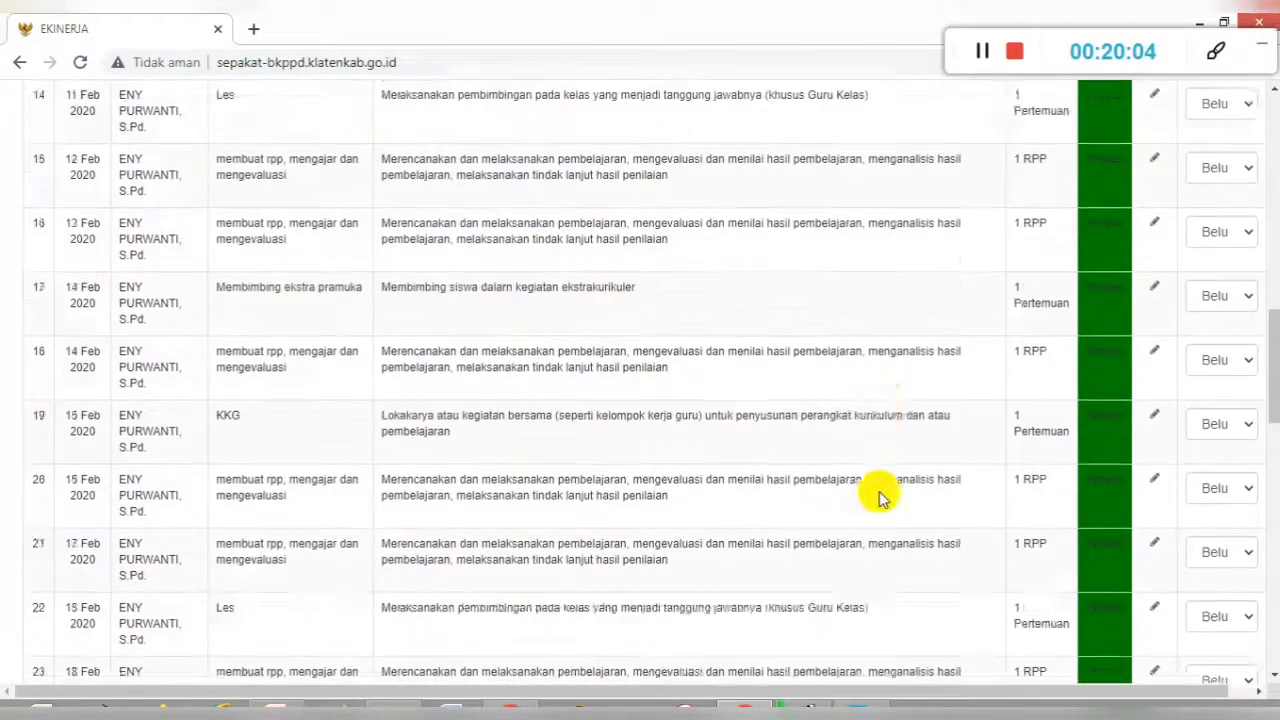
scroll(880, 497, down, 15)
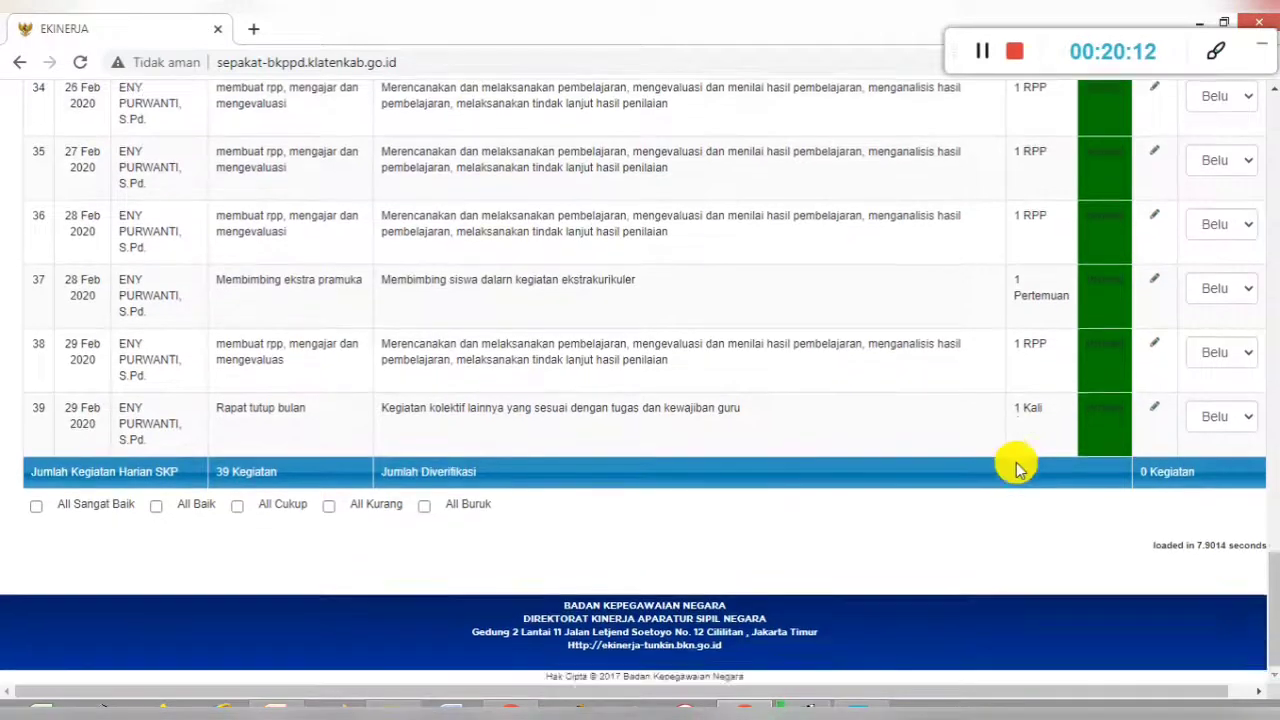
scroll(1016, 468, up, 3)
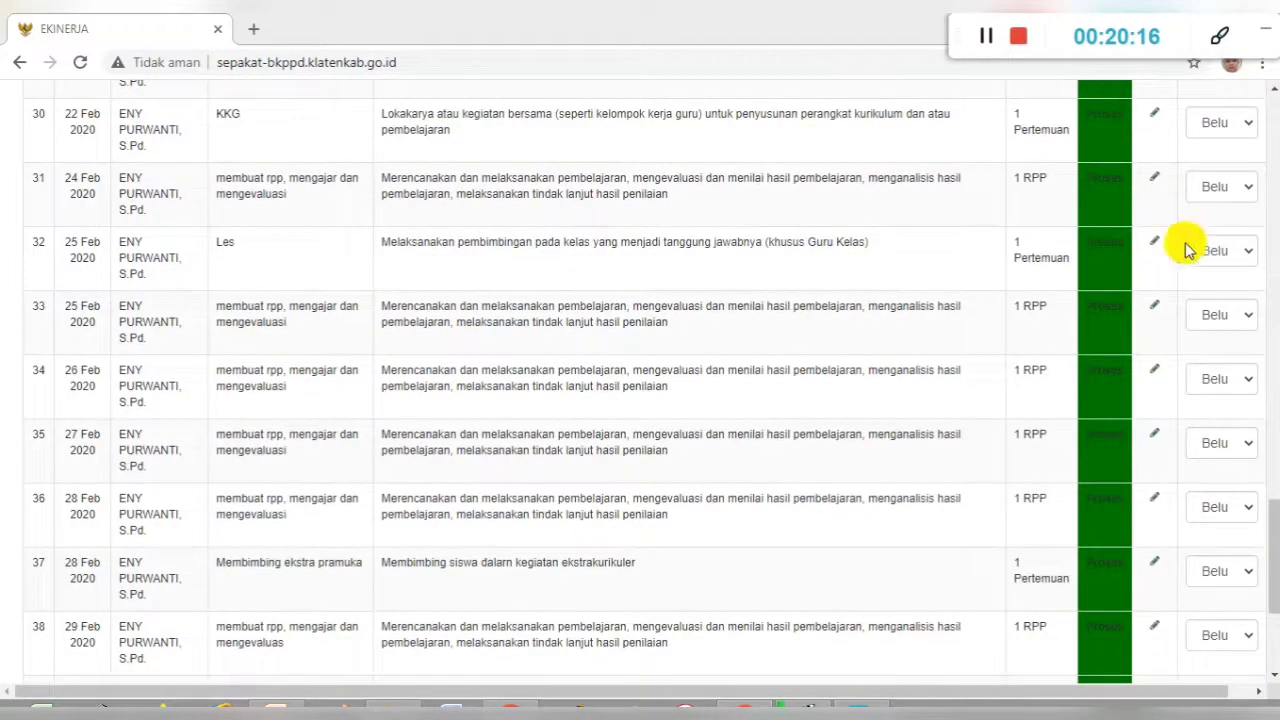
click(1274, 235)
click(1274, 235)
click(1274, 235)
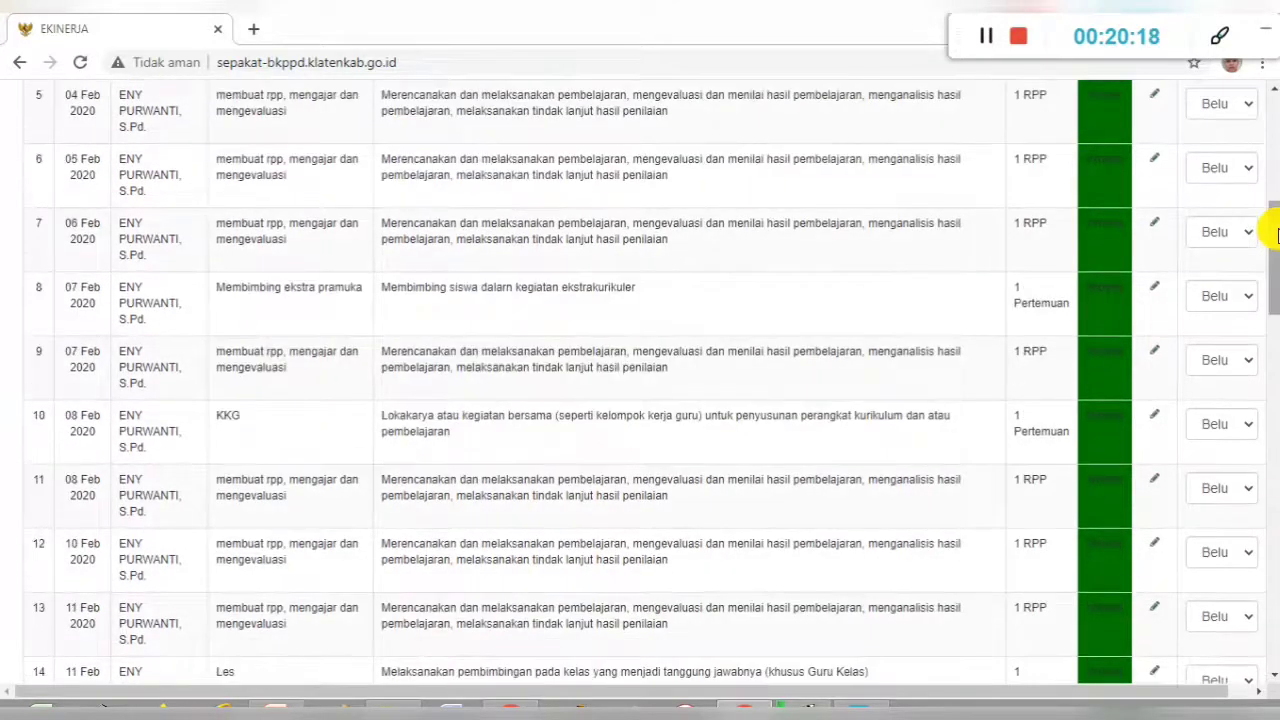
click(1274, 172)
click(1275, 172)
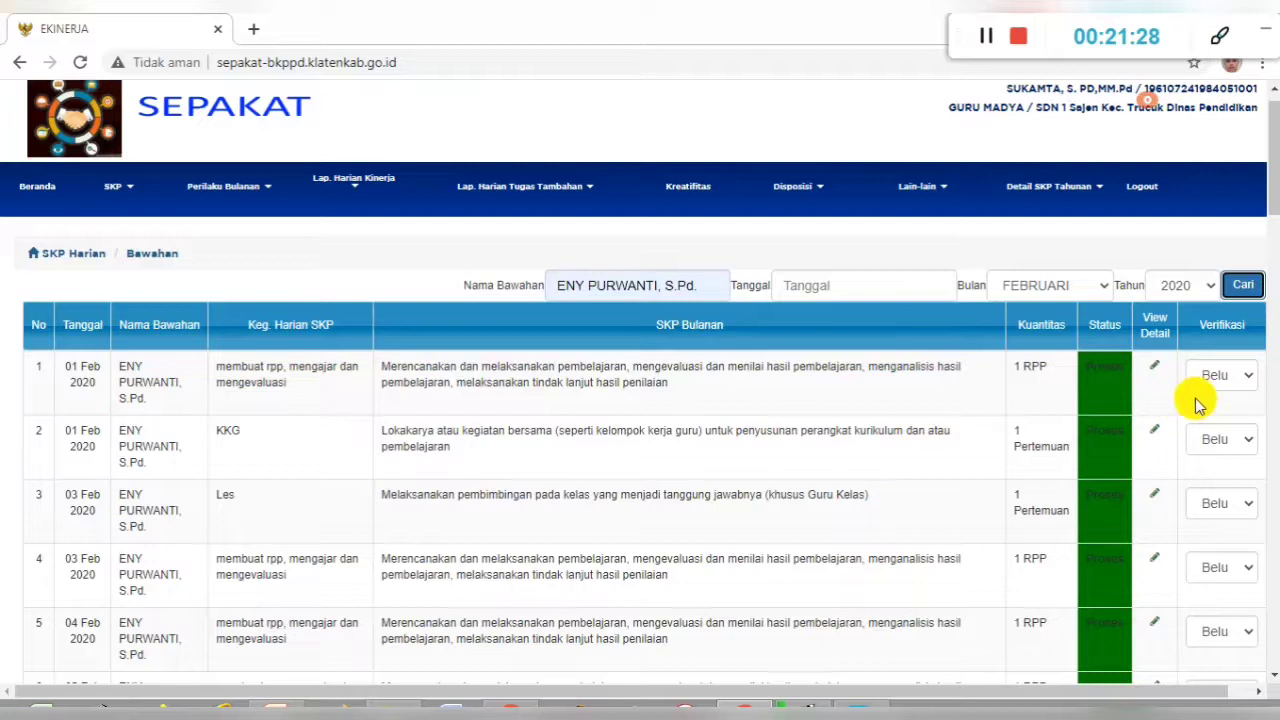
Step: Rate the first three February activities individually: Baik for row 1, Cukup for row 2 and Baik for row 3
click(1253, 385)
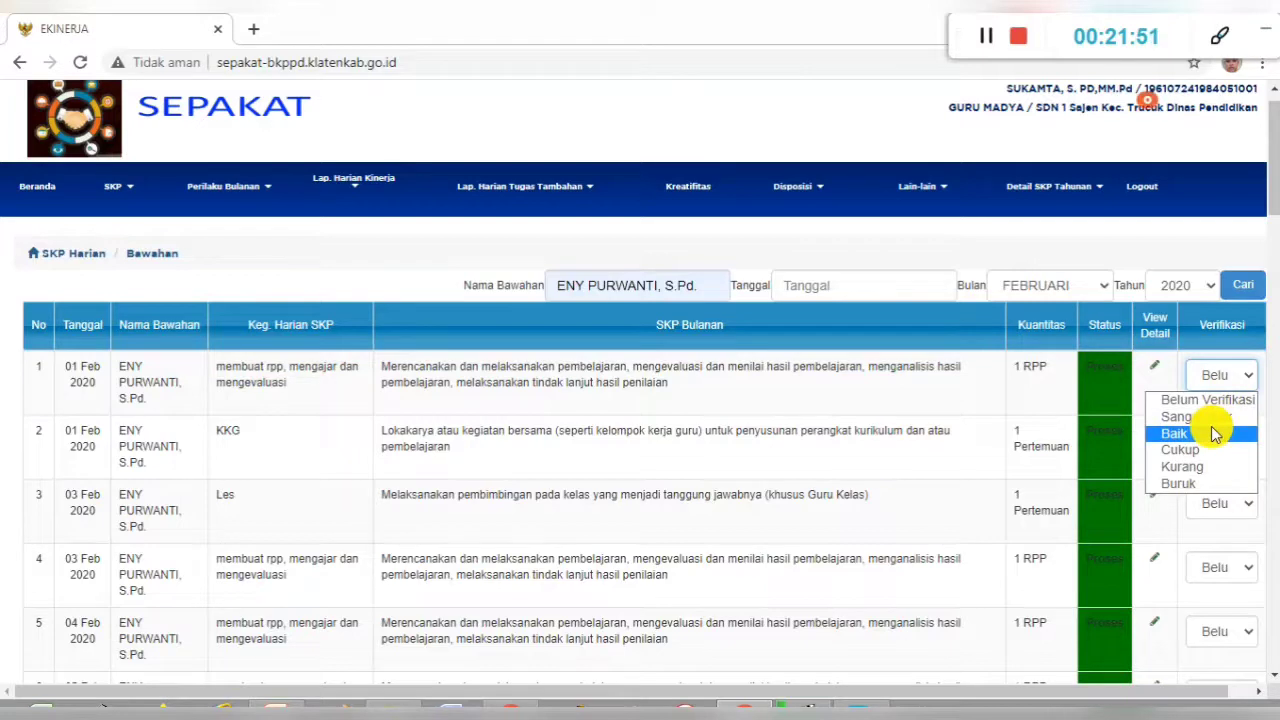
click(1215, 433)
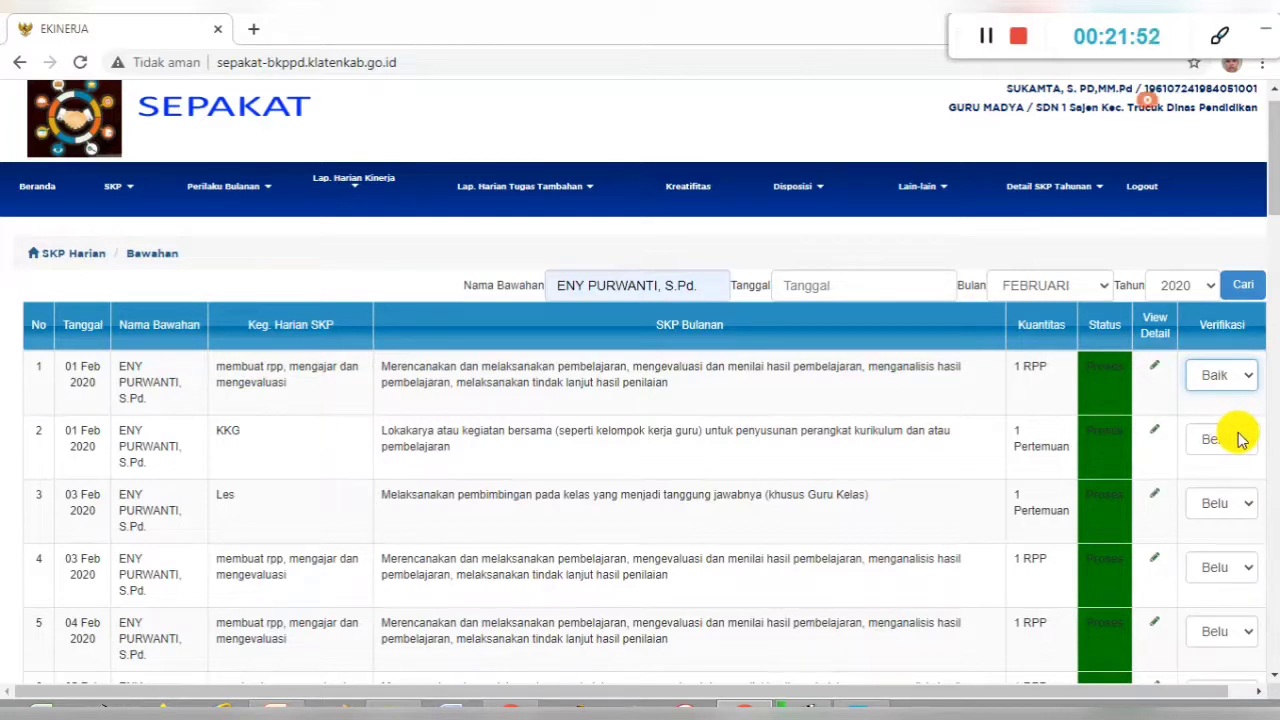
click(1226, 437)
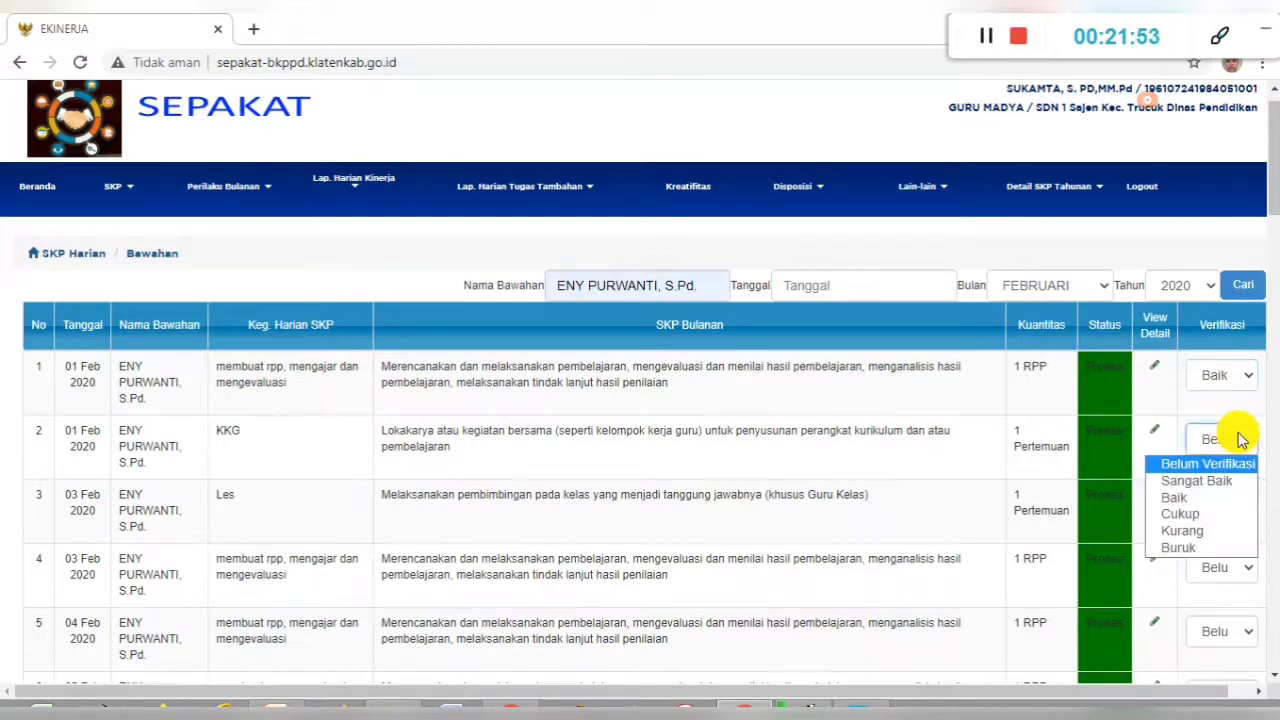
click(1192, 511)
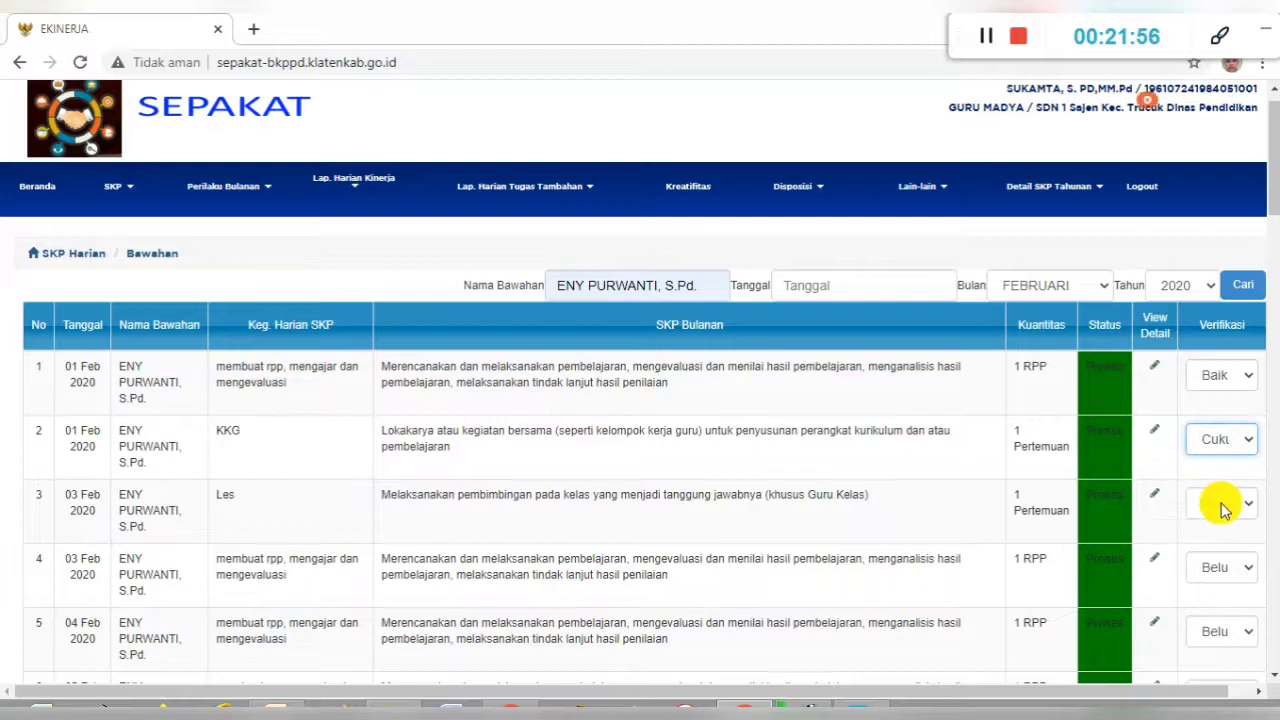
click(1224, 502)
click(1196, 552)
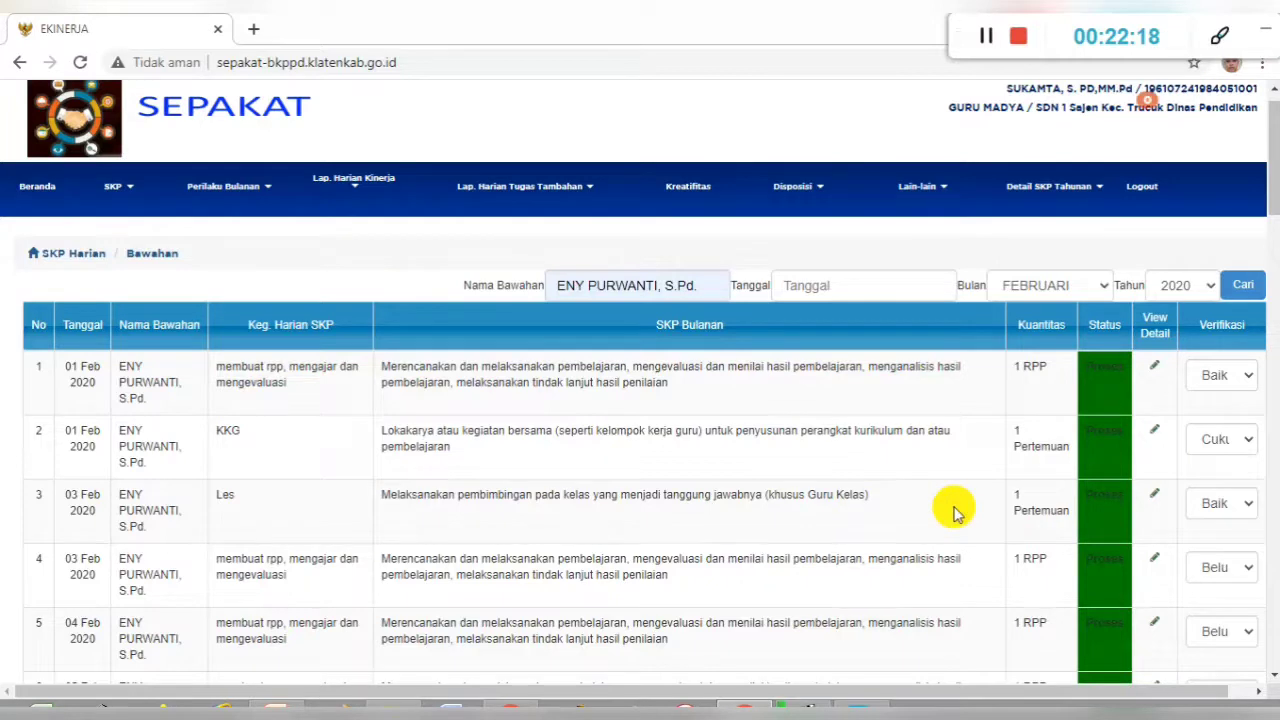
Step: Verify all of the subordinate's February activities at once with the All Baik rating
scroll(955, 510, down, 15)
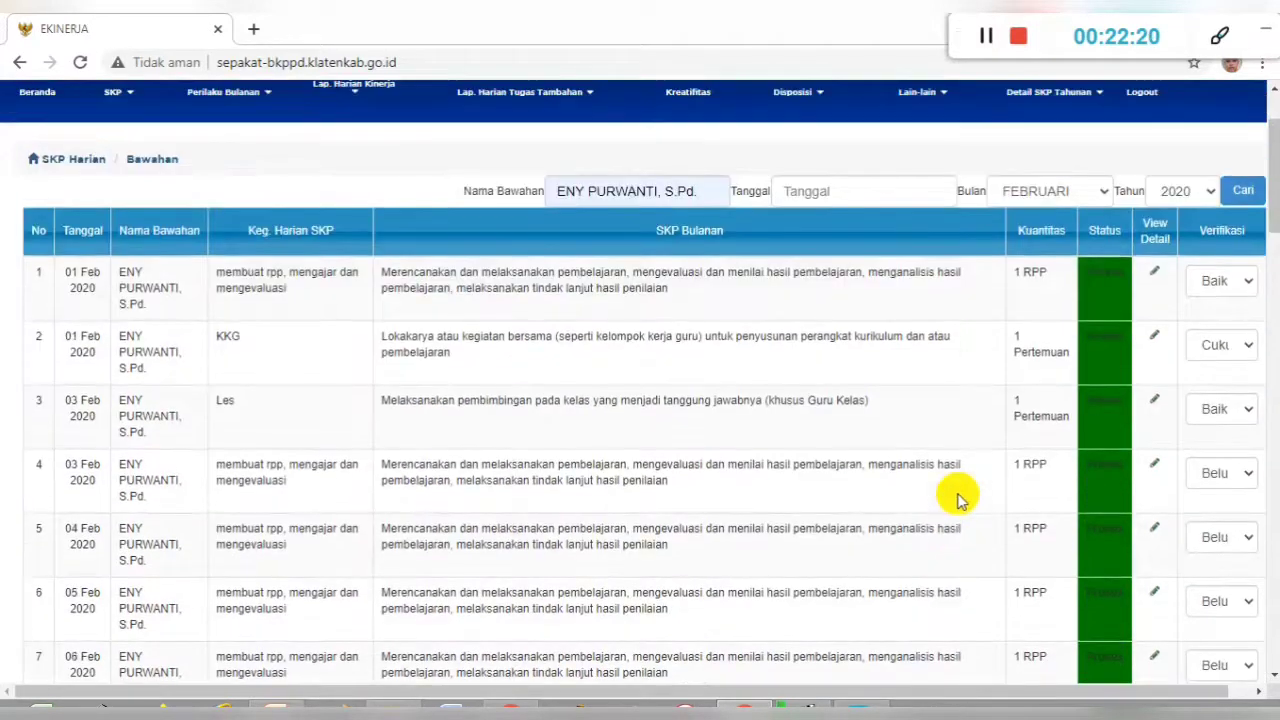
scroll(955, 497, down, 10)
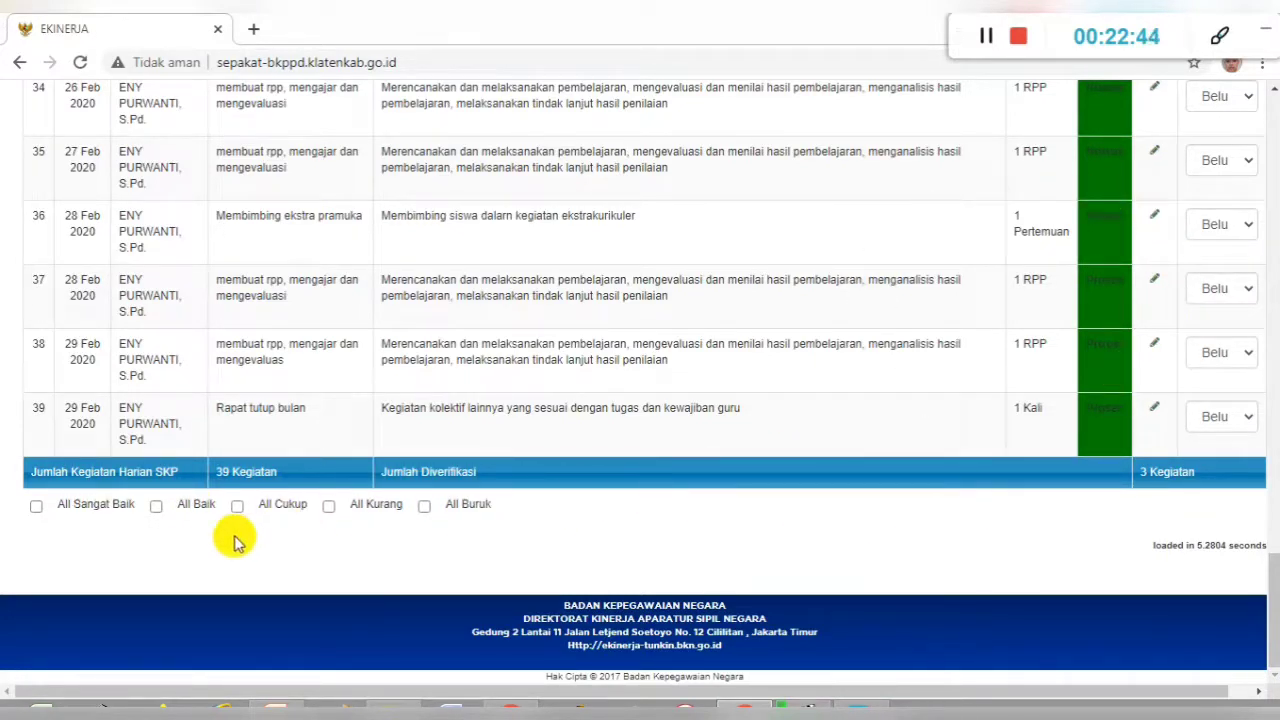
click(157, 507)
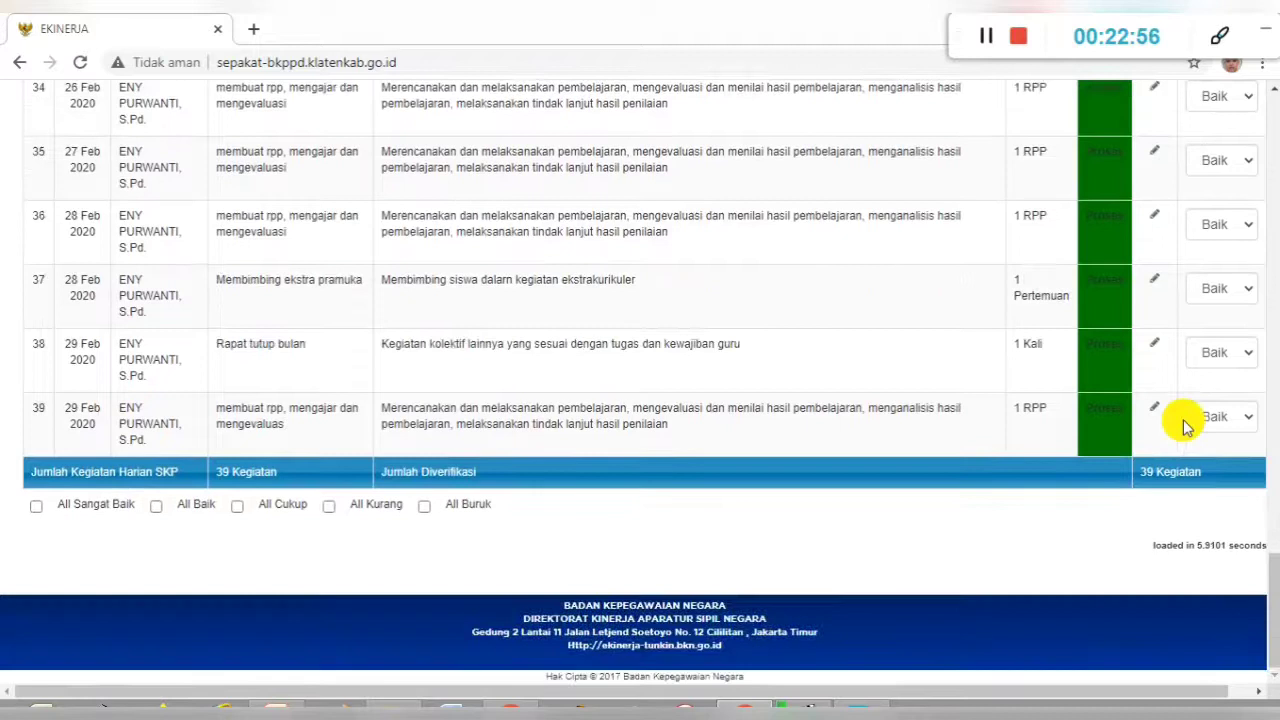
Step: Check the verification rating of every February activity and the verified total below the list
click(1275, 140)
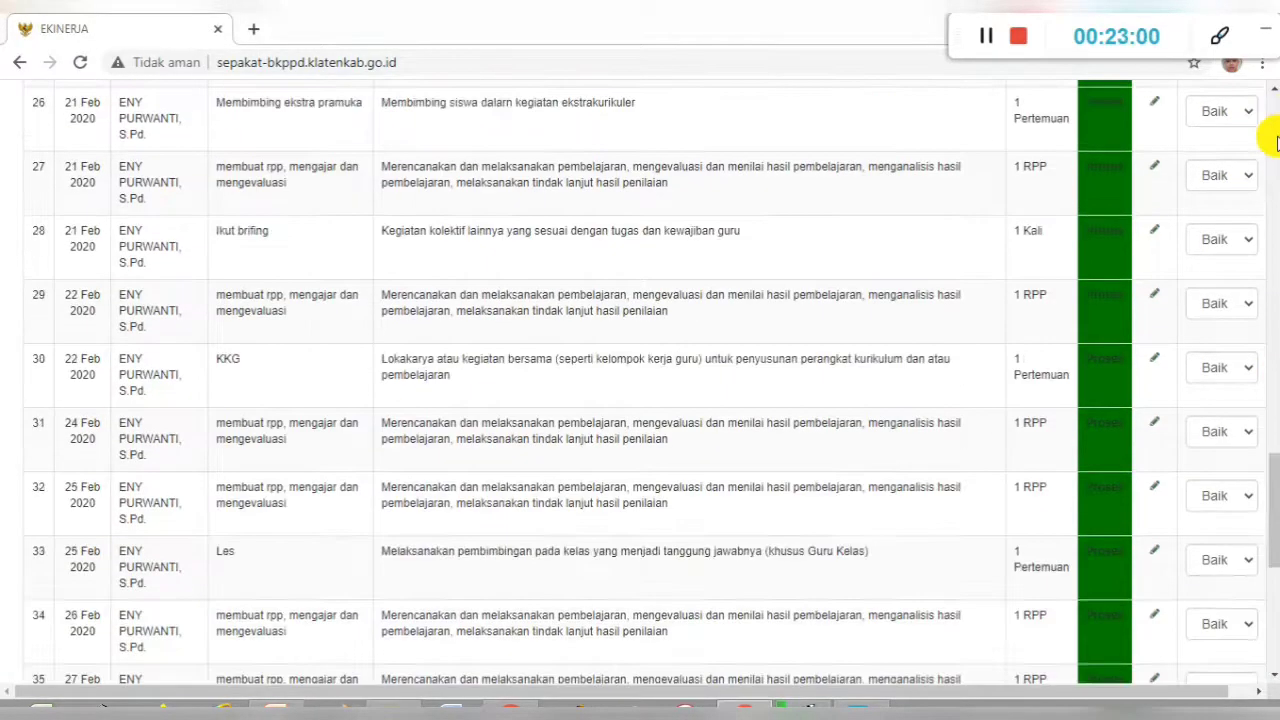
drag(1275, 140, 1262, 134)
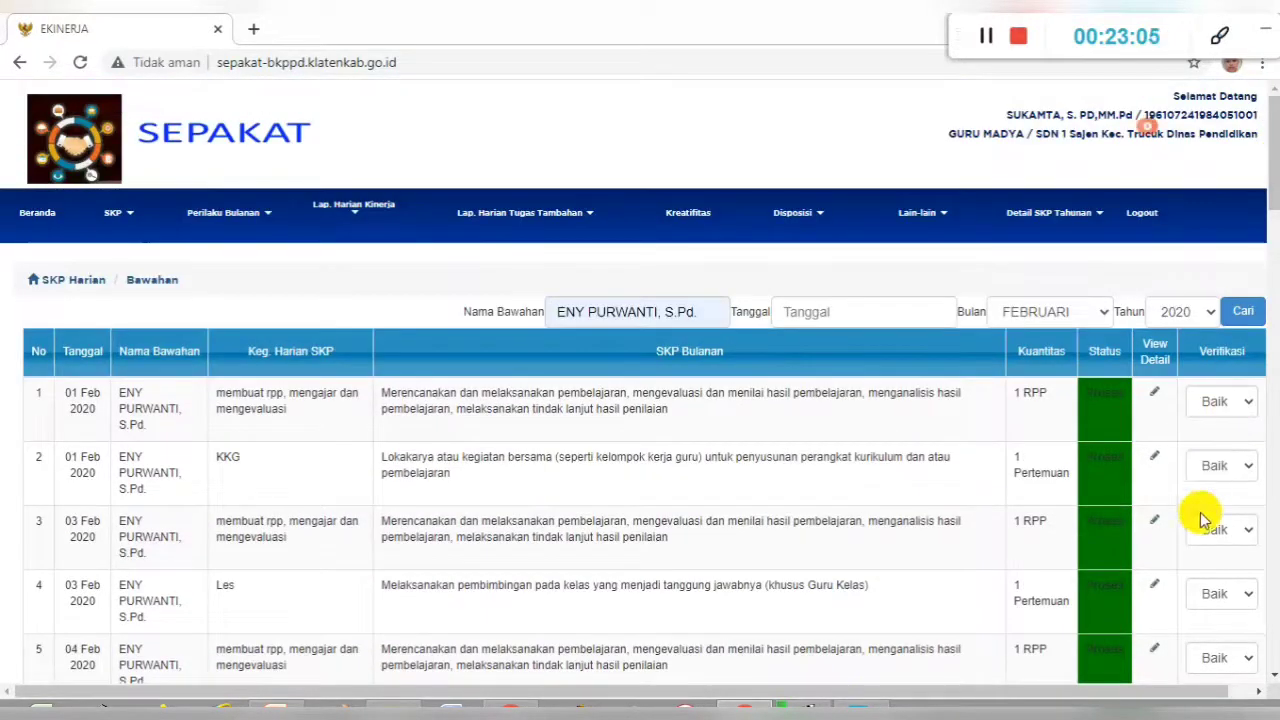
scroll(1023, 520, down, 6)
scroll(1023, 520, up, 2)
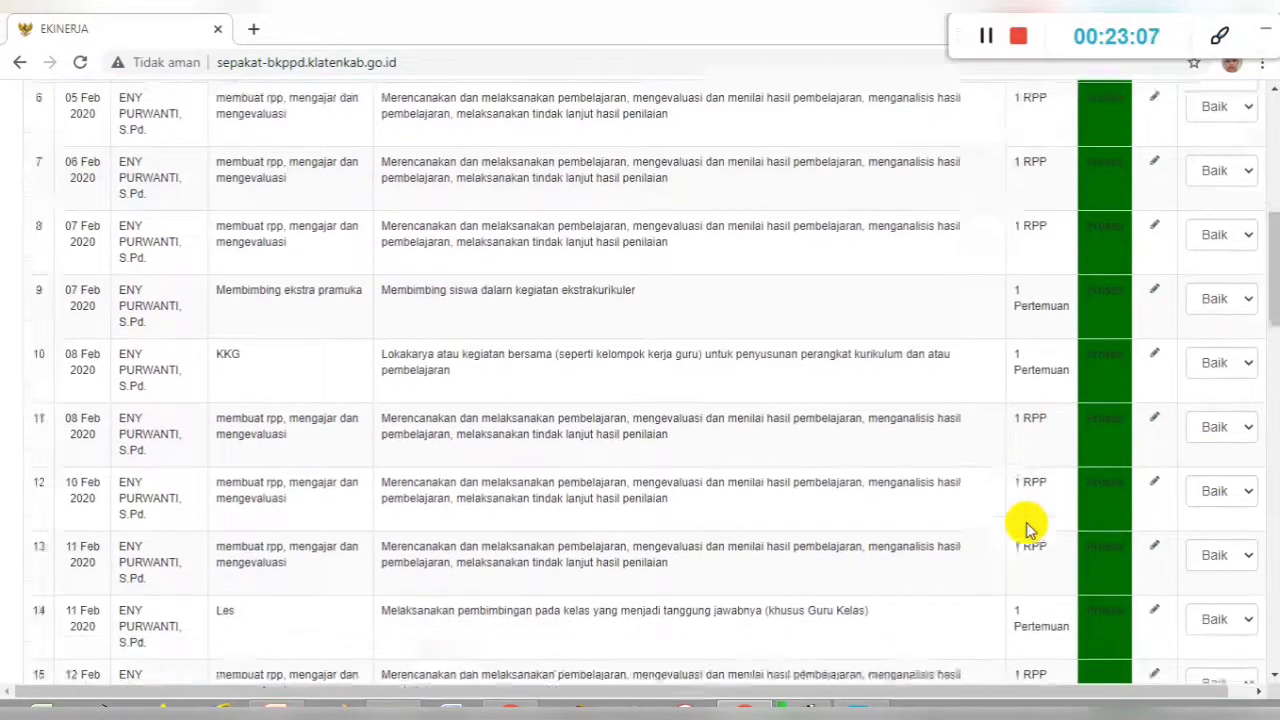
scroll(1030, 517, down, 15)
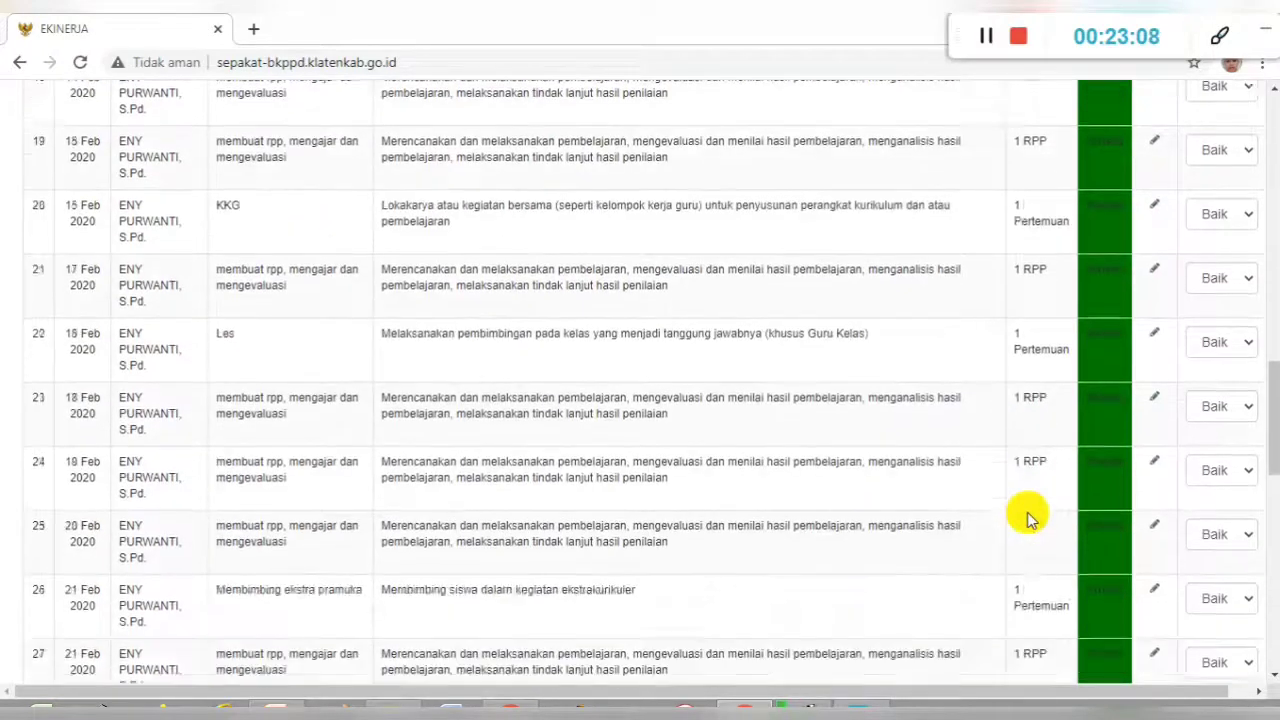
scroll(1030, 517, down, 5)
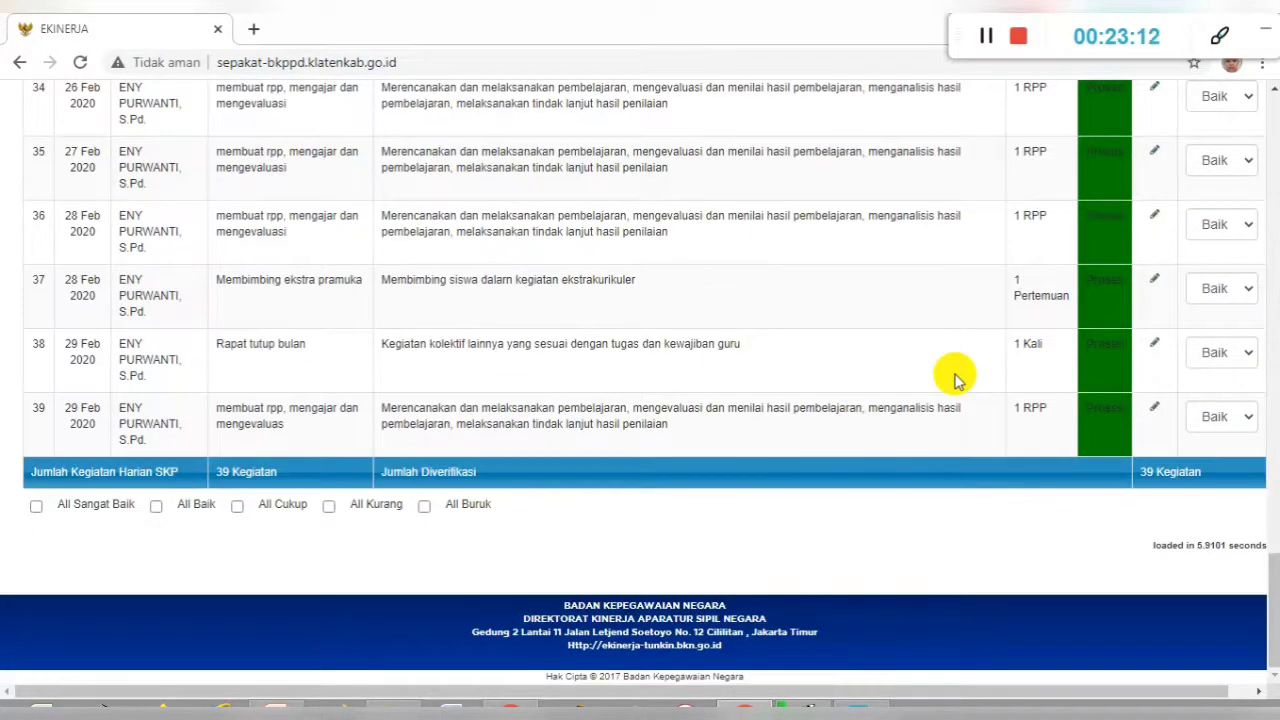
scroll(1014, 320, up, 3)
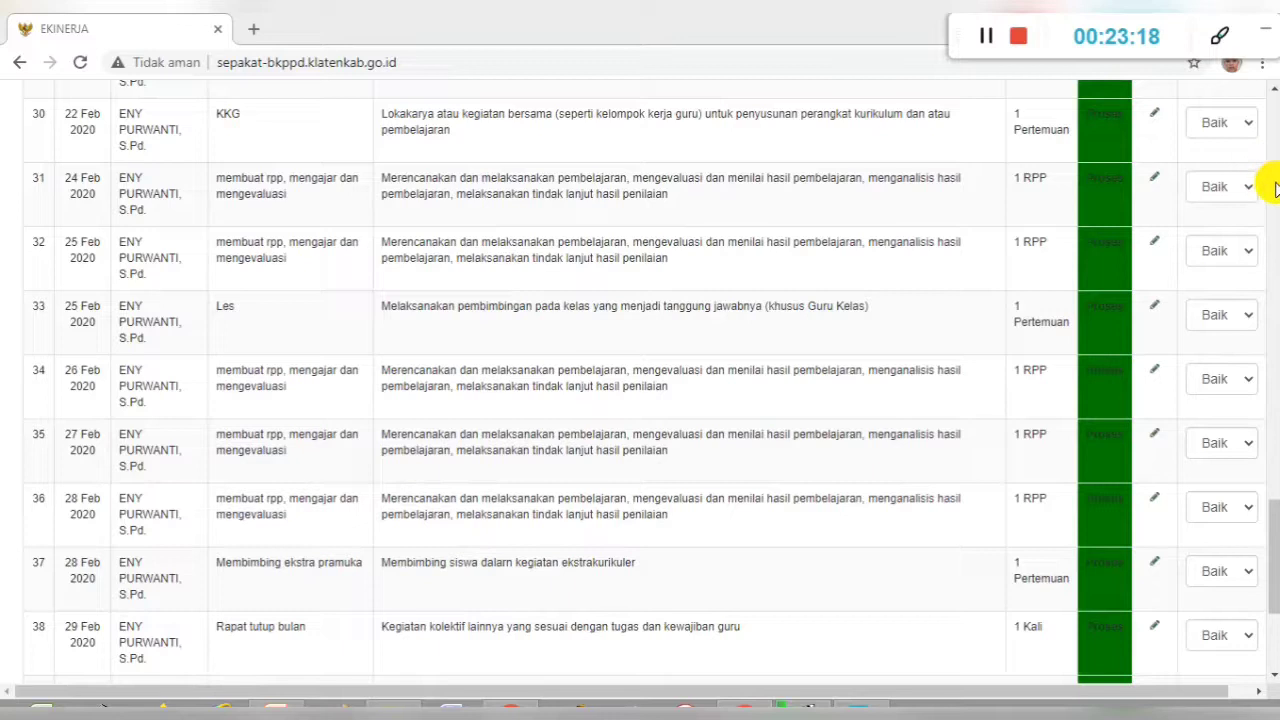
Step: Open the monthly SKP list of subordinates (SKP Bulanan Bawahan)
scroll(1276, 190, up, 10)
scroll(1270, 185, up, 10)
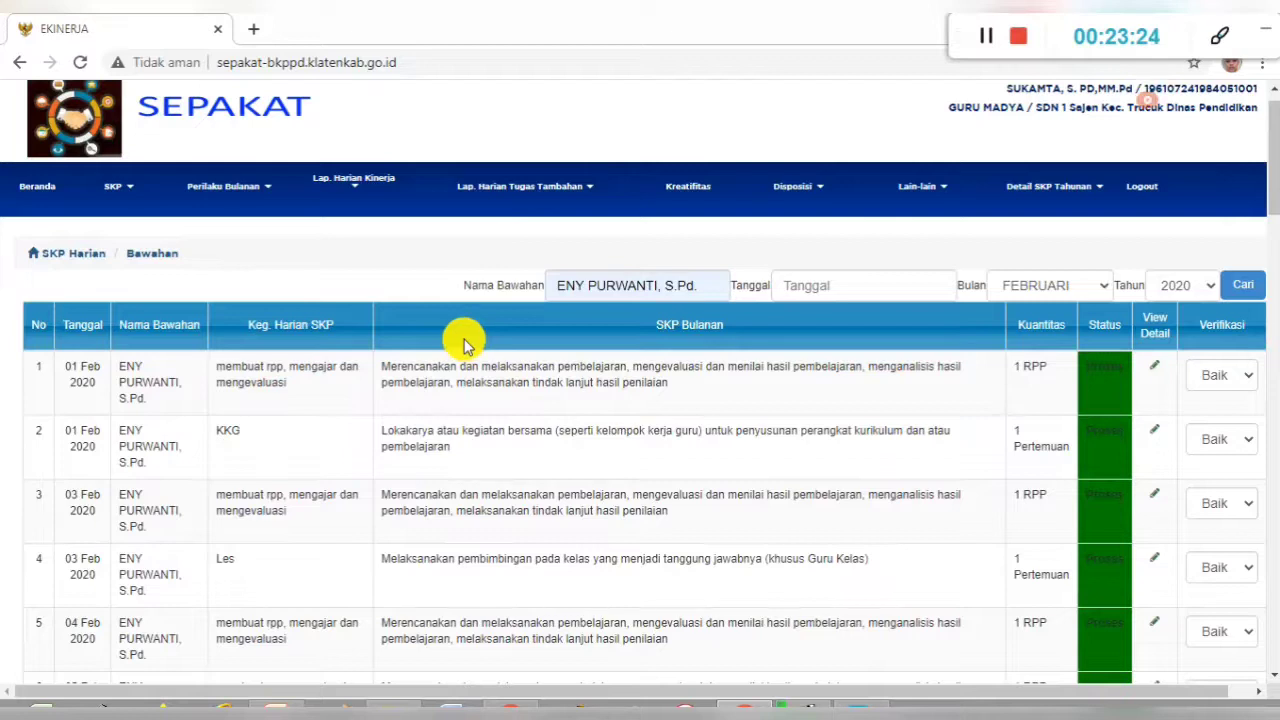
click(133, 193)
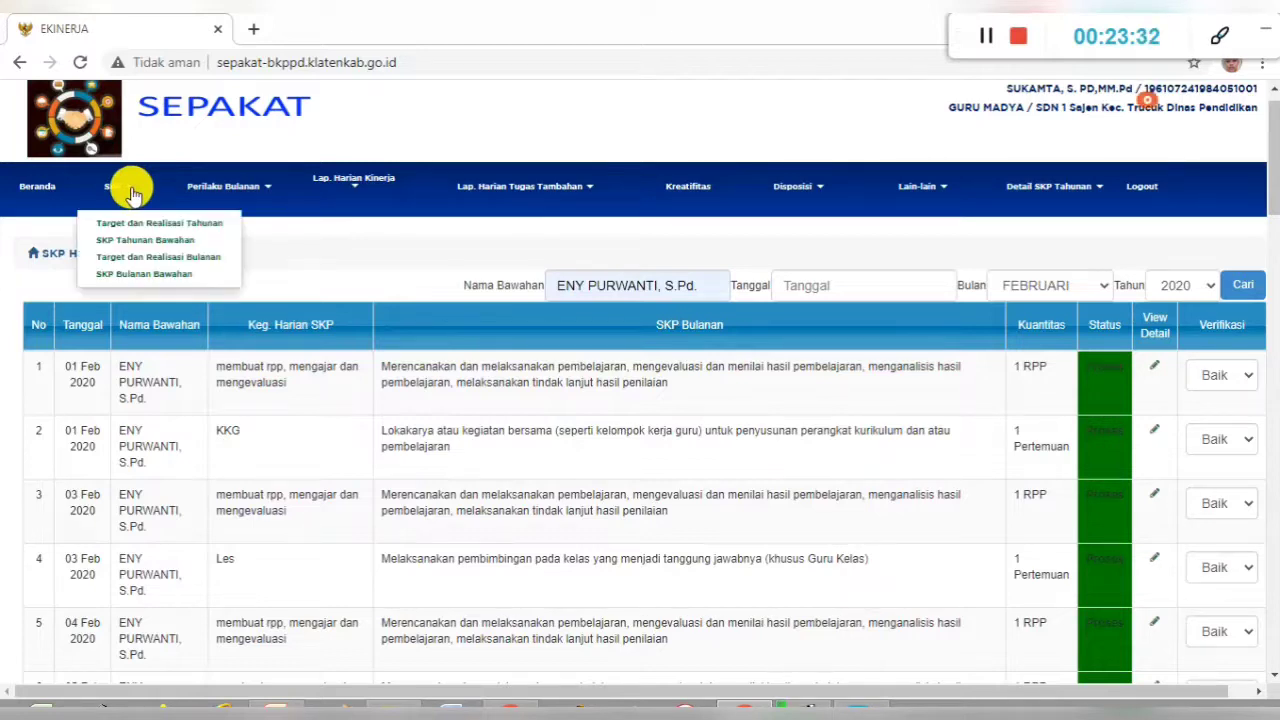
click(145, 274)
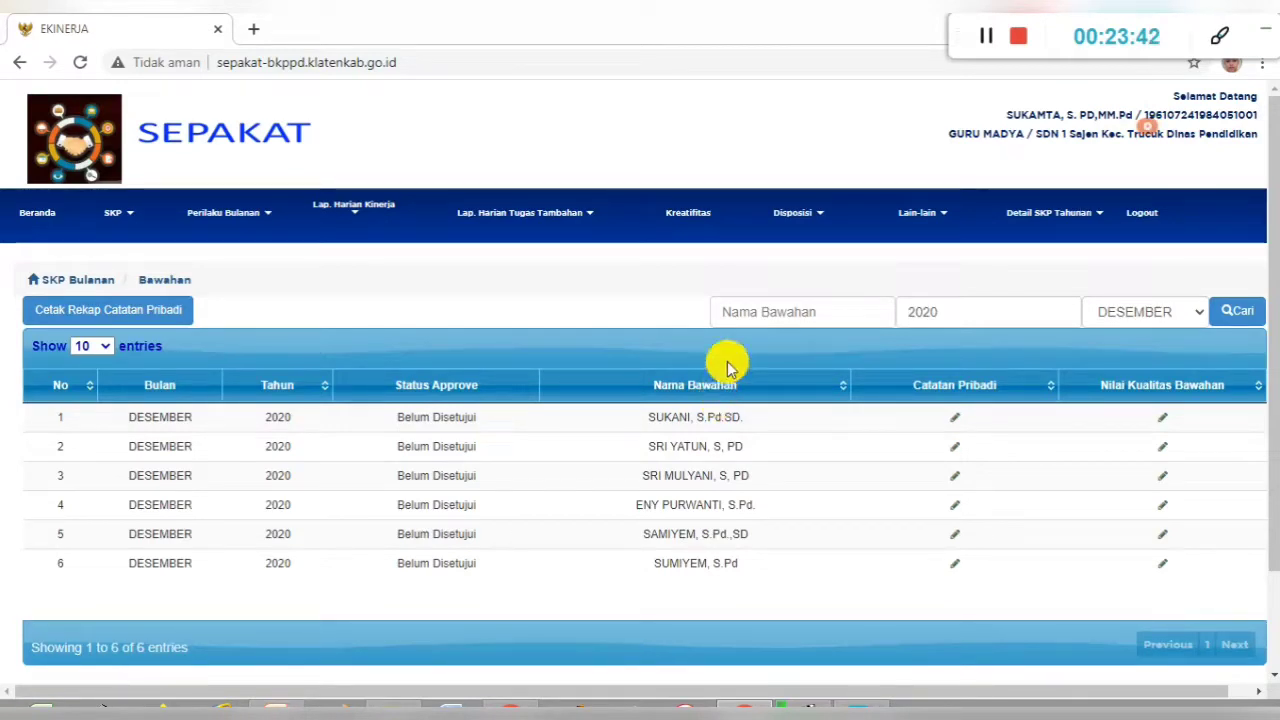
Step: Filter the monthly SKP list by the subordinate teacher's name and the month FEBRUARI, then run the search
click(752, 313)
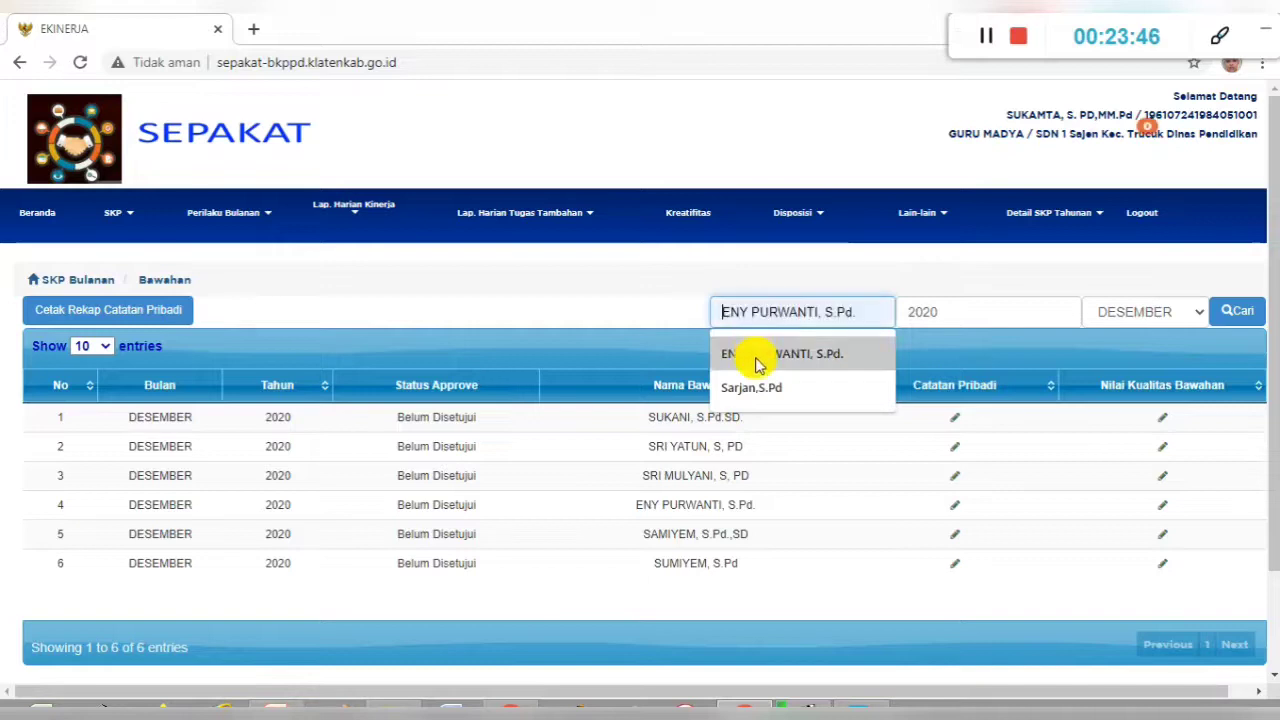
click(757, 360)
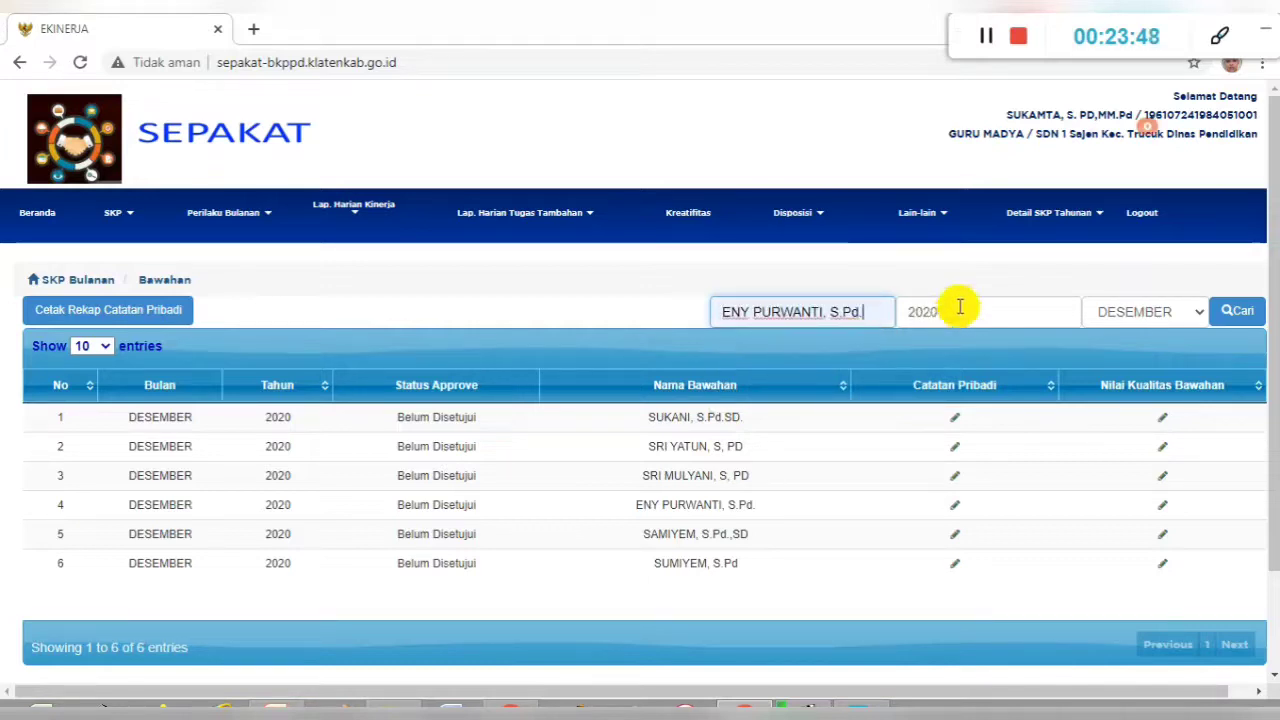
click(1204, 316)
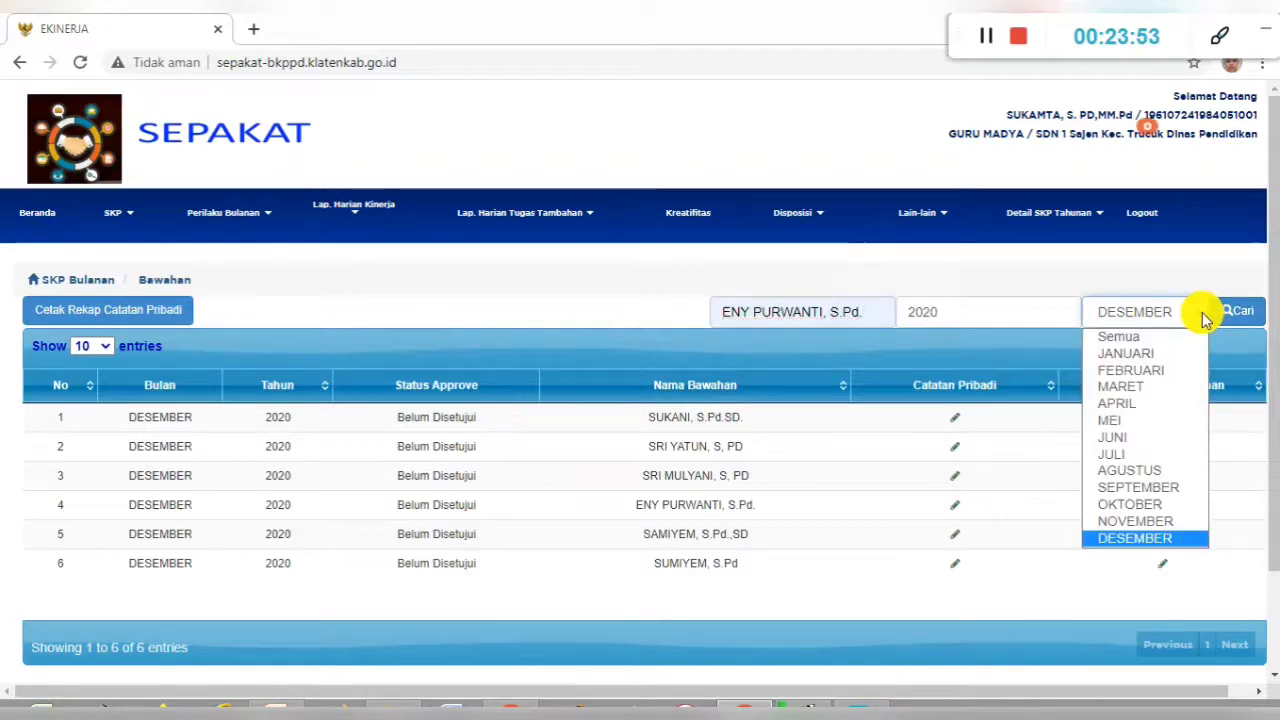
click(1153, 367)
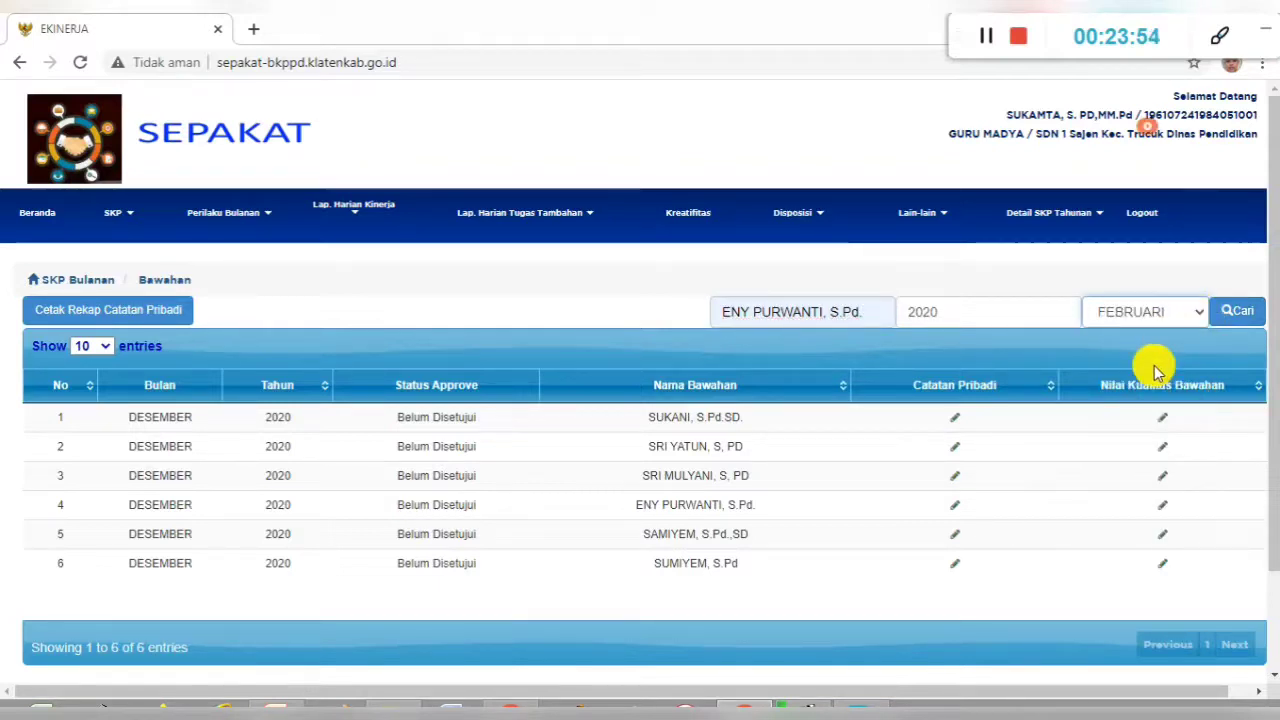
click(1234, 314)
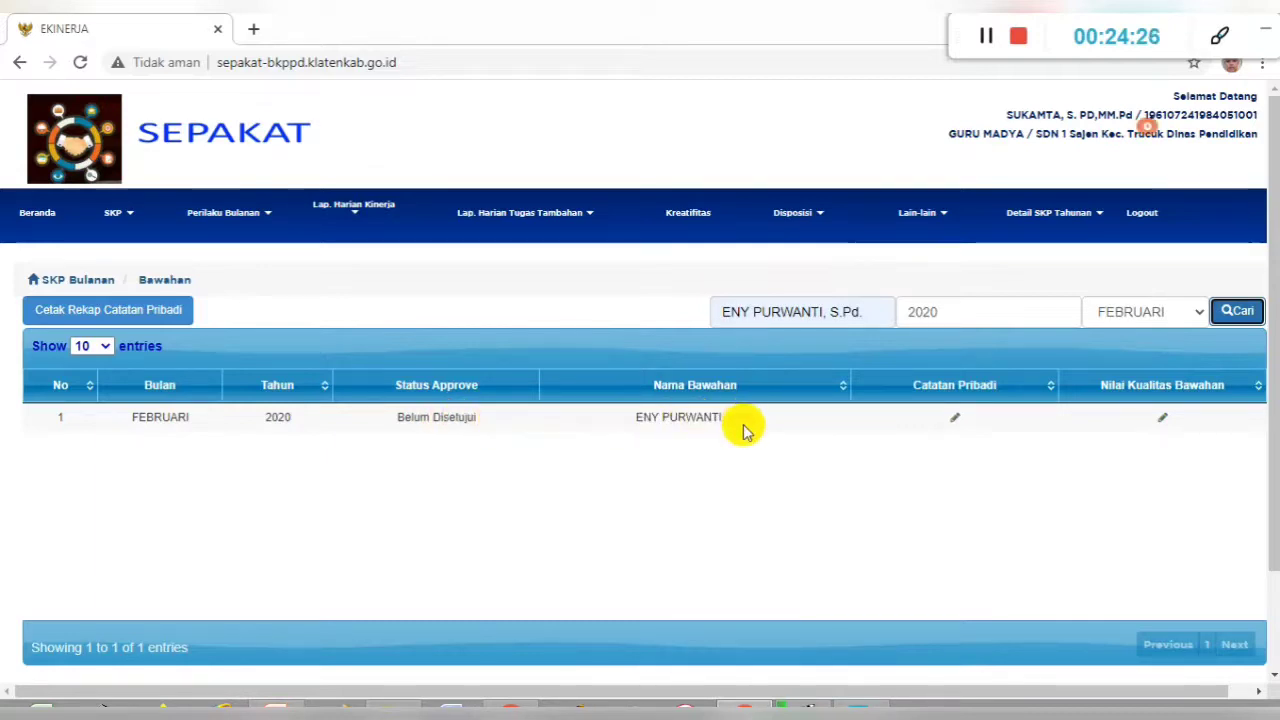
Step: Open the subordinate's February quality assessment and save a Nilai of 95 for activity 1, planning and carrying out lessons
click(1163, 417)
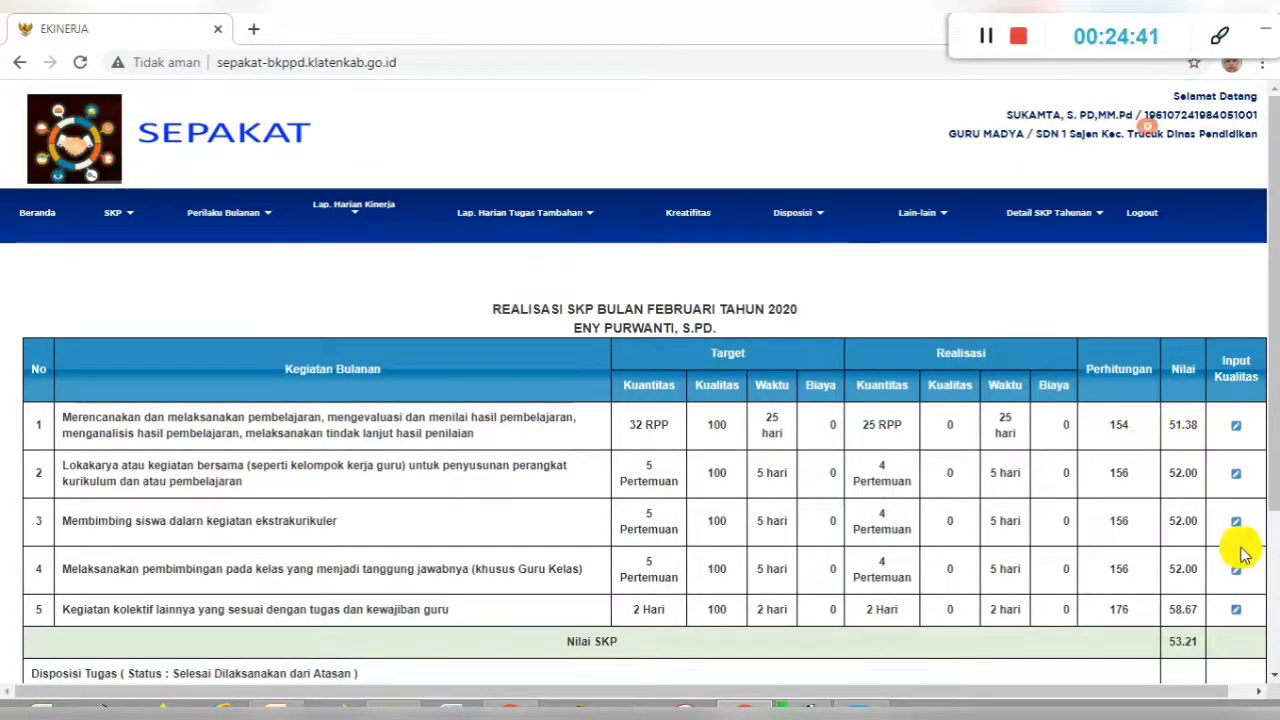
click(1274, 681)
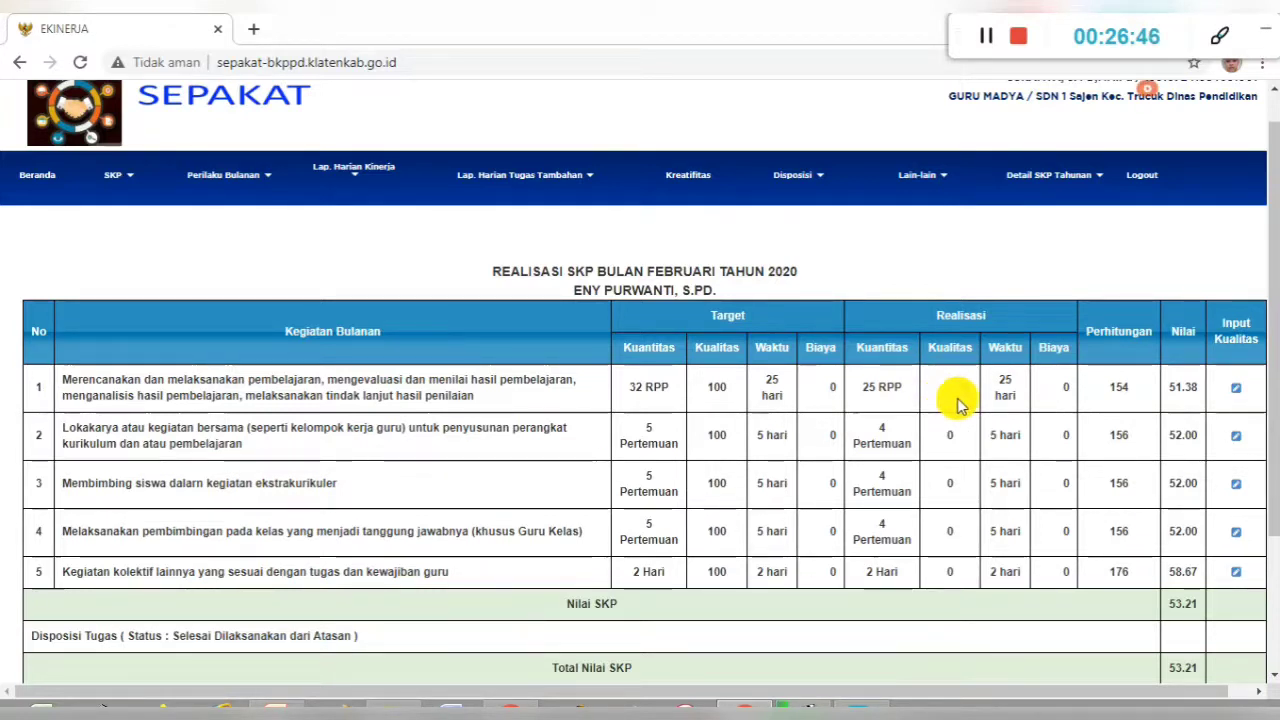
click(1234, 398)
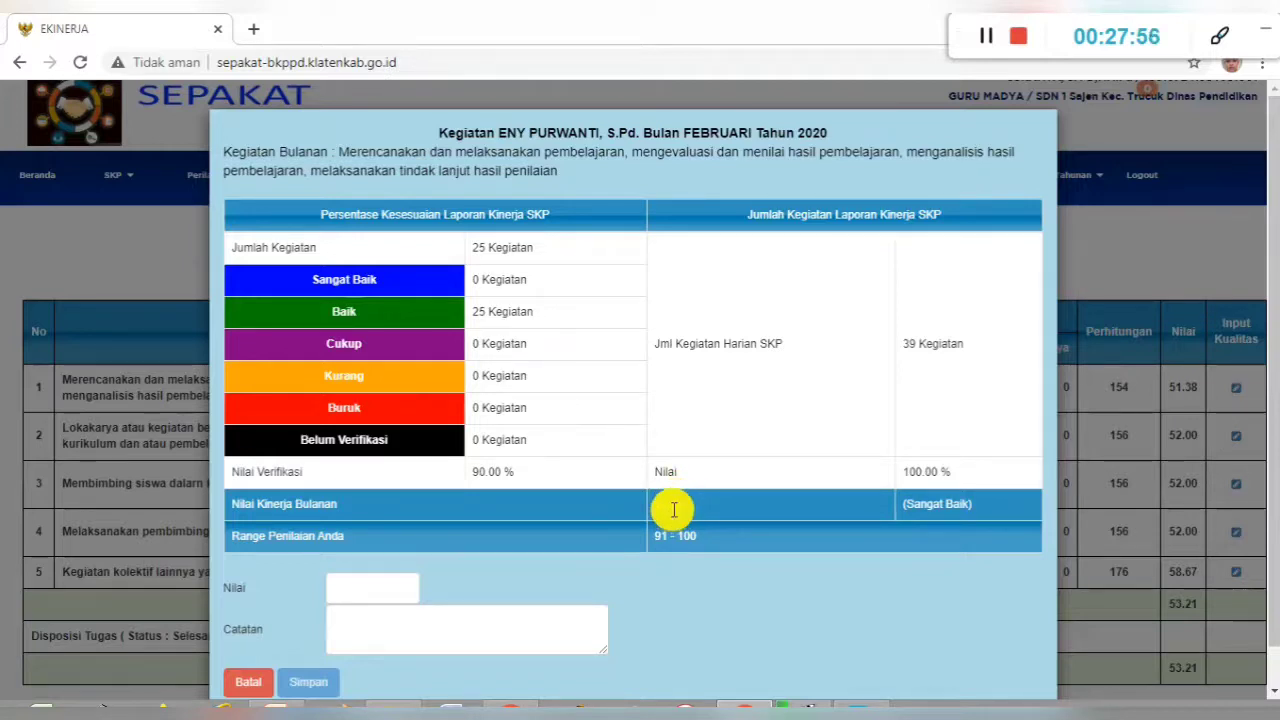
click(391, 587)
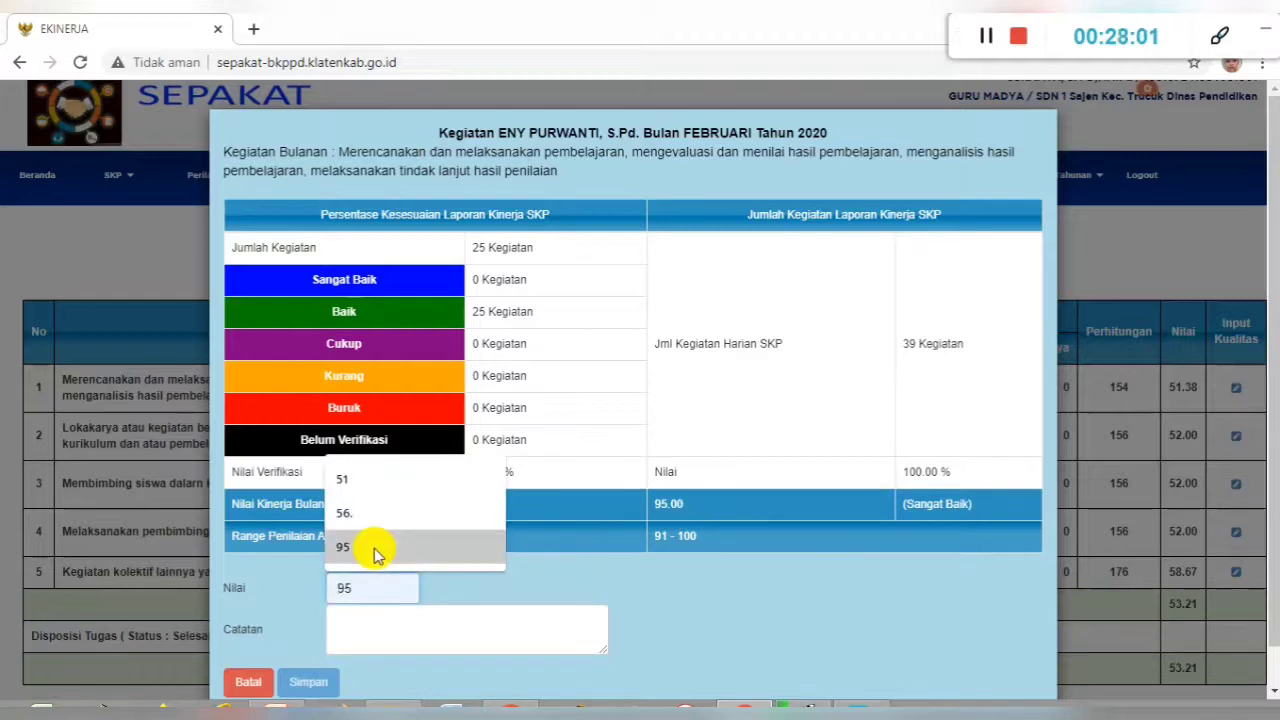
click(373, 548)
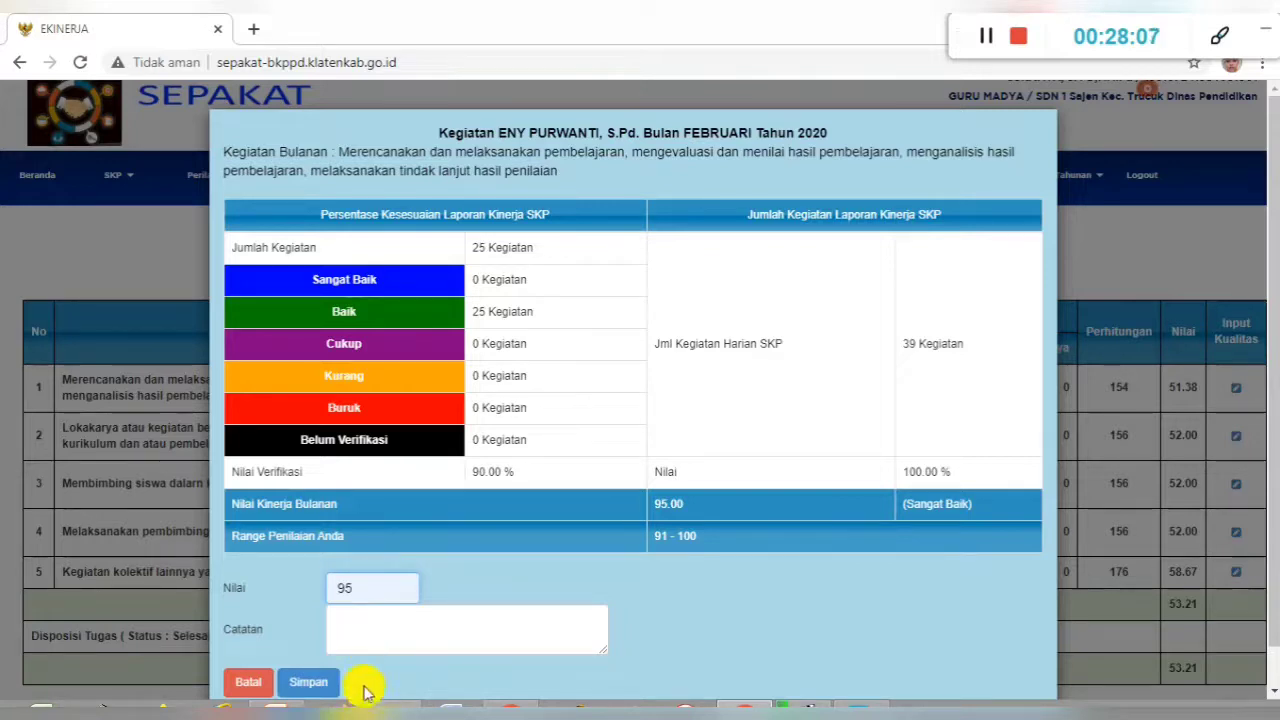
click(314, 686)
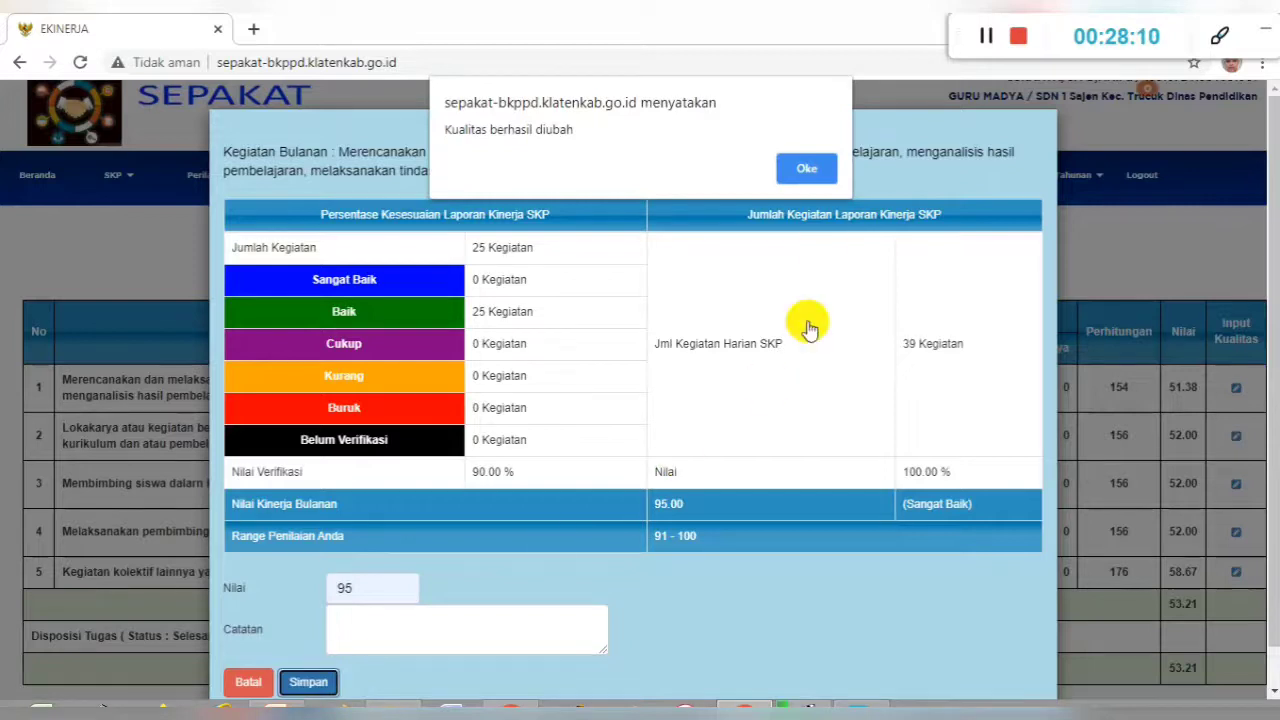
click(803, 174)
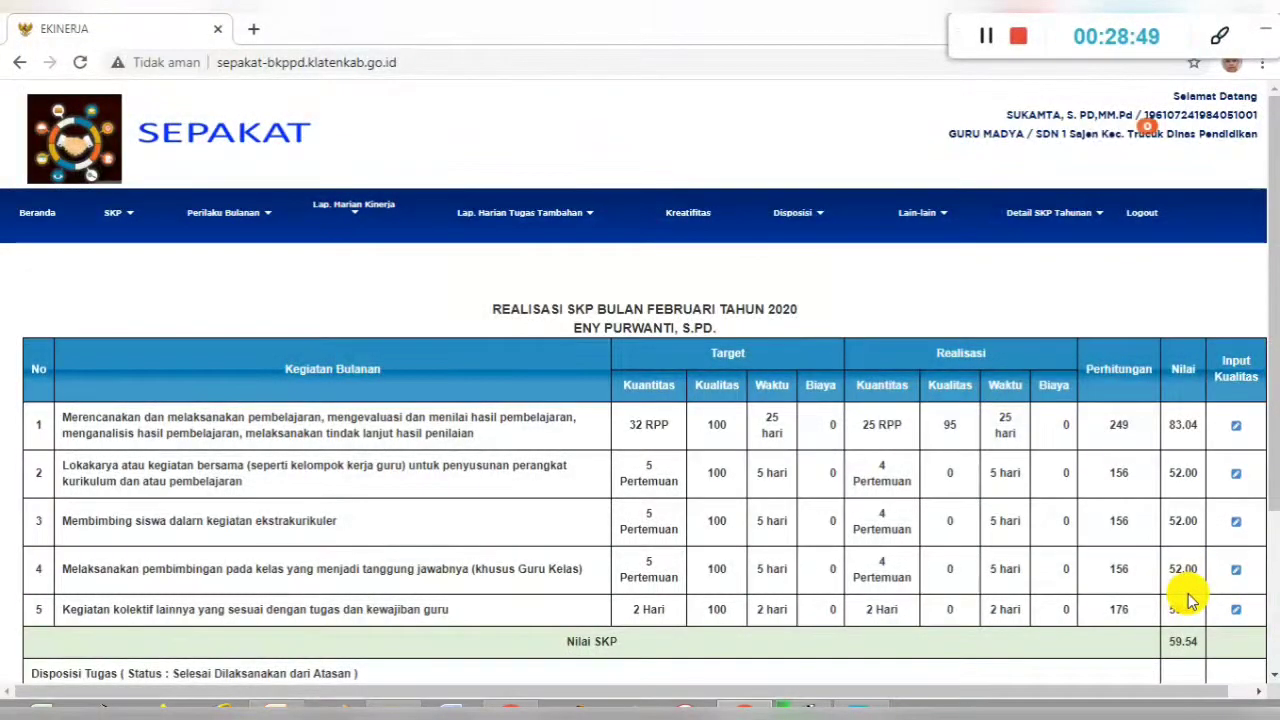
Step: Save a quality Nilai of 95 for activity 2, the workshop or teacher working group (Lokakarya)
click(1236, 481)
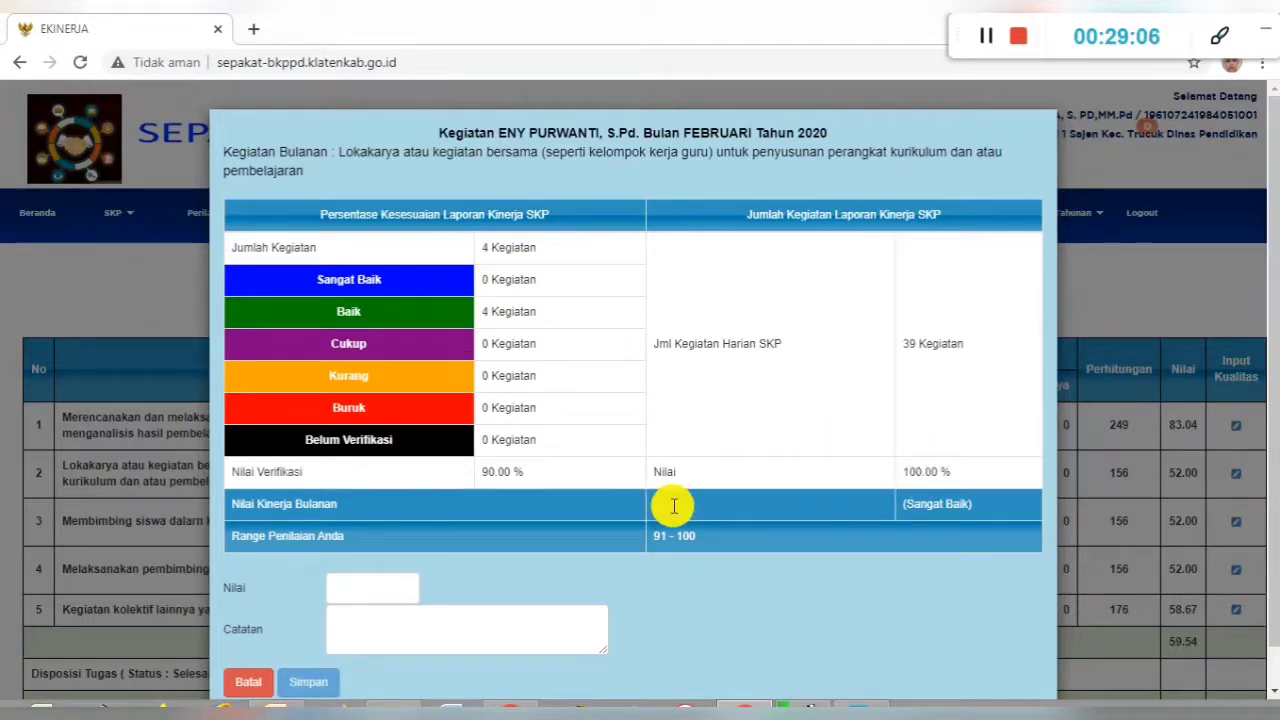
click(345, 585)
click(349, 549)
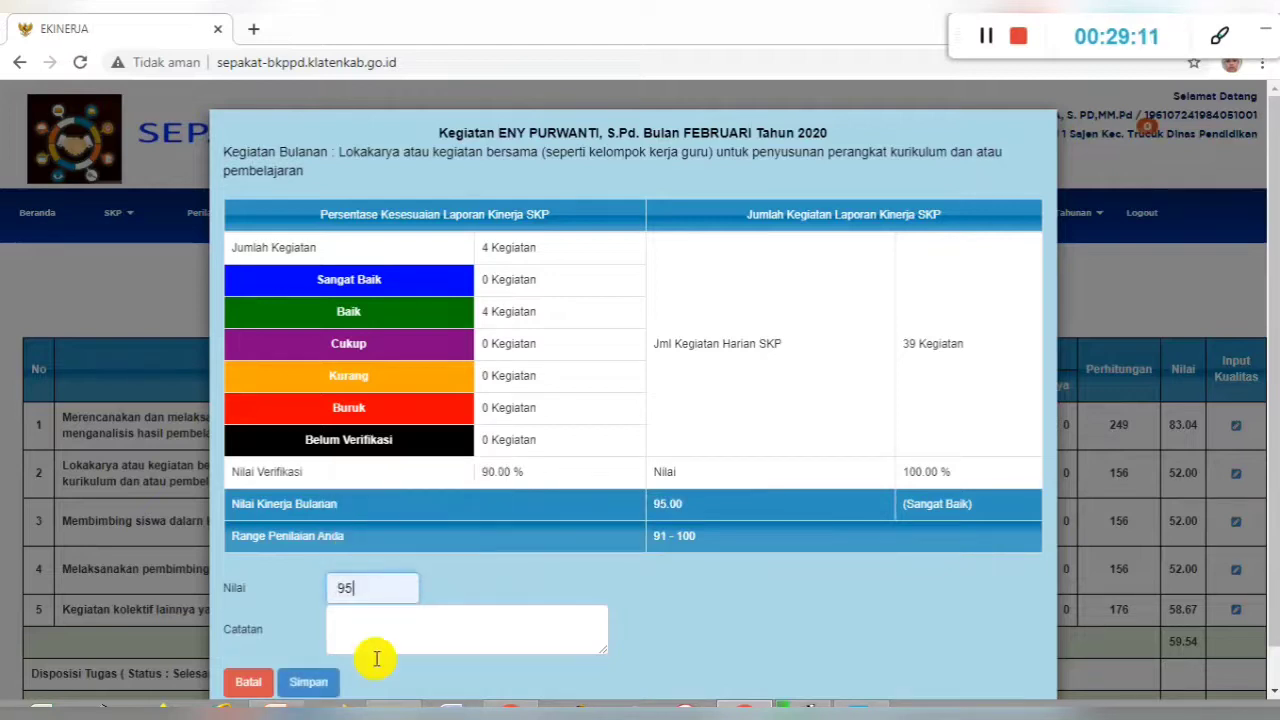
click(320, 686)
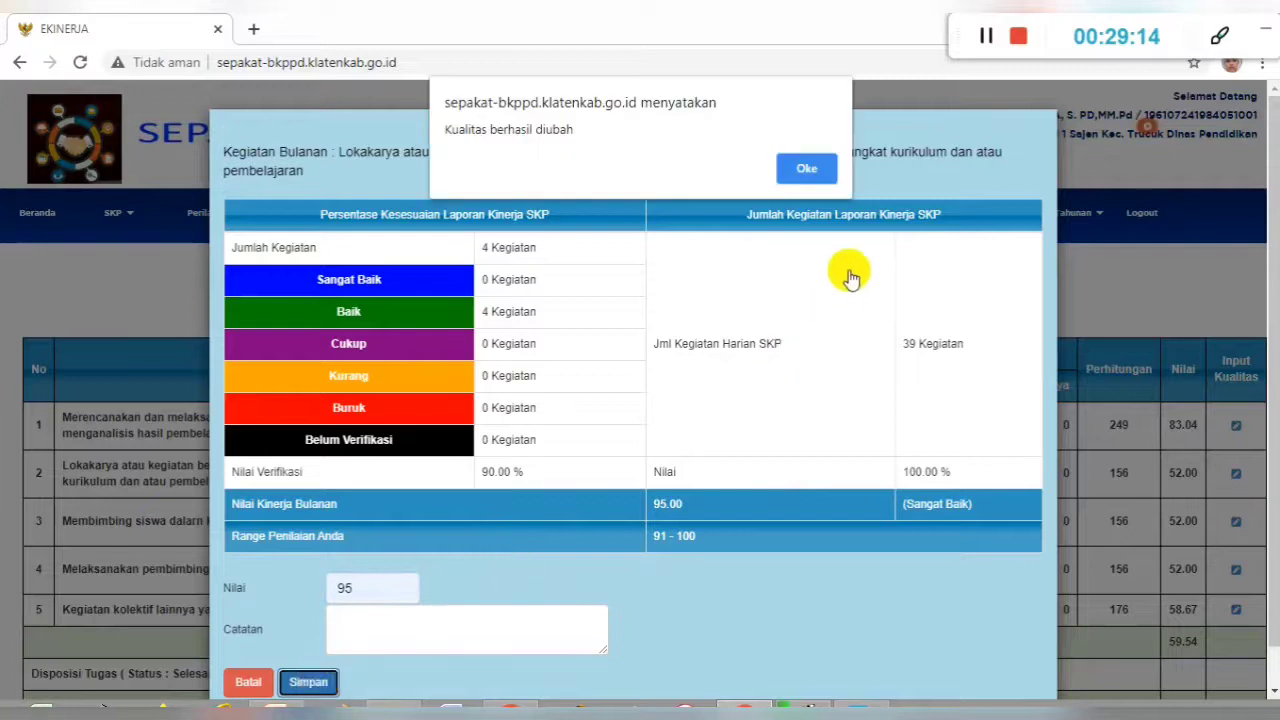
click(806, 176)
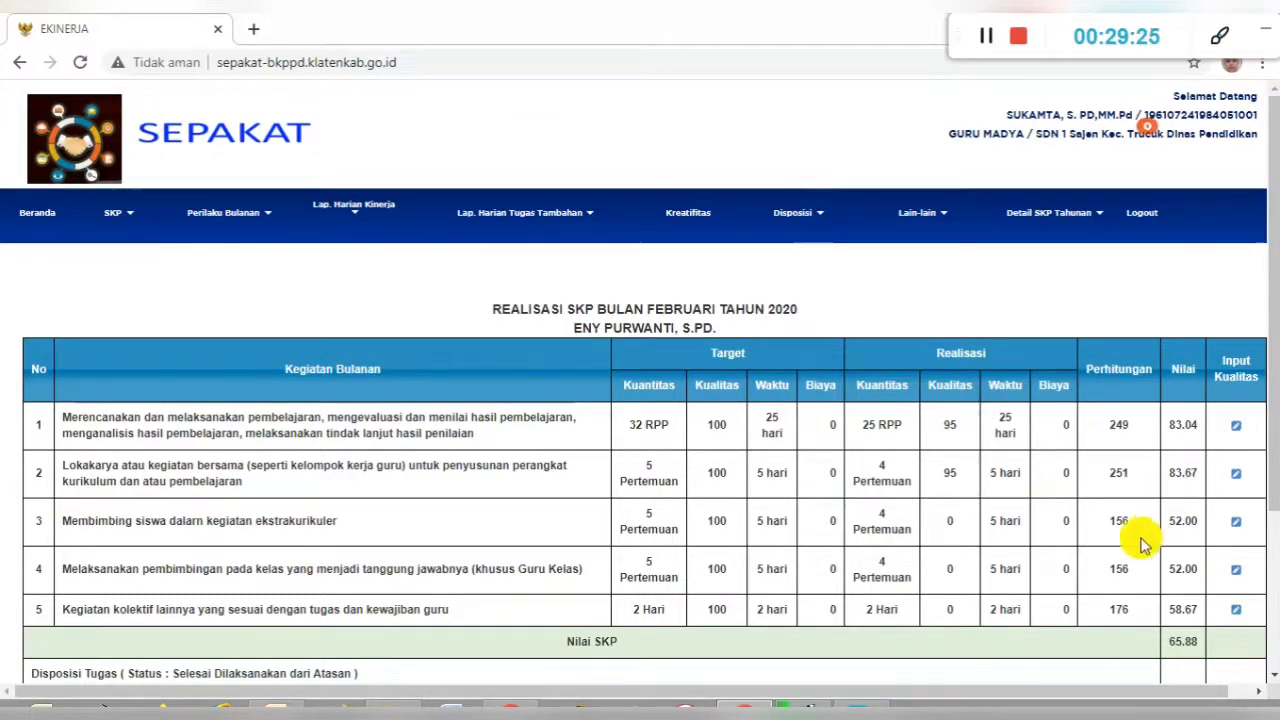
Step: Save a quality Nilai of 95 for activity 3, guiding students in extracurricular activities
click(1236, 528)
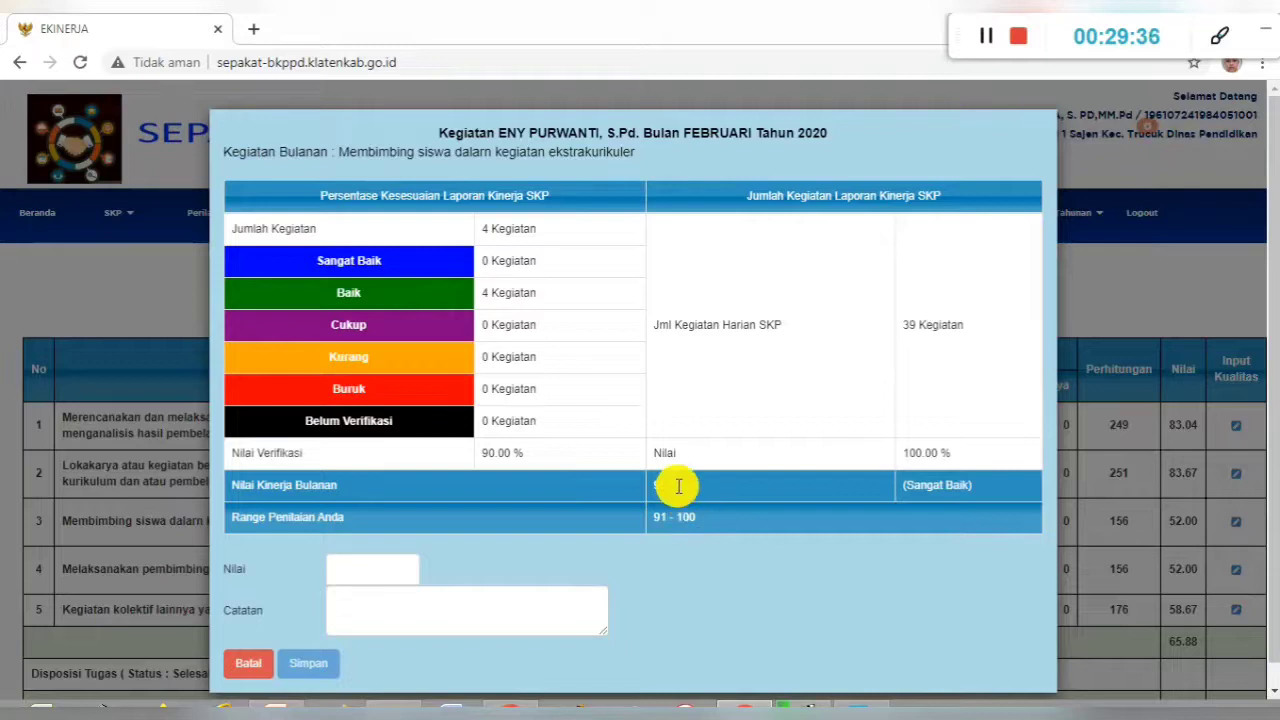
click(374, 565)
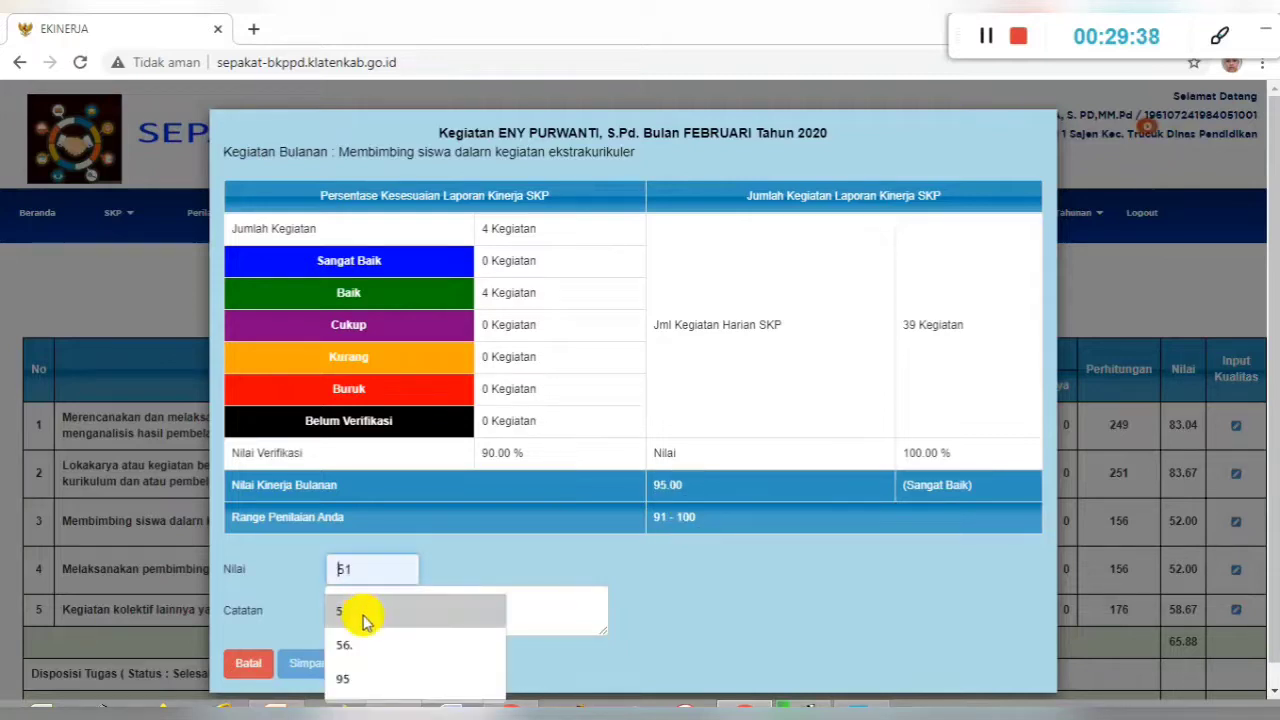
click(375, 677)
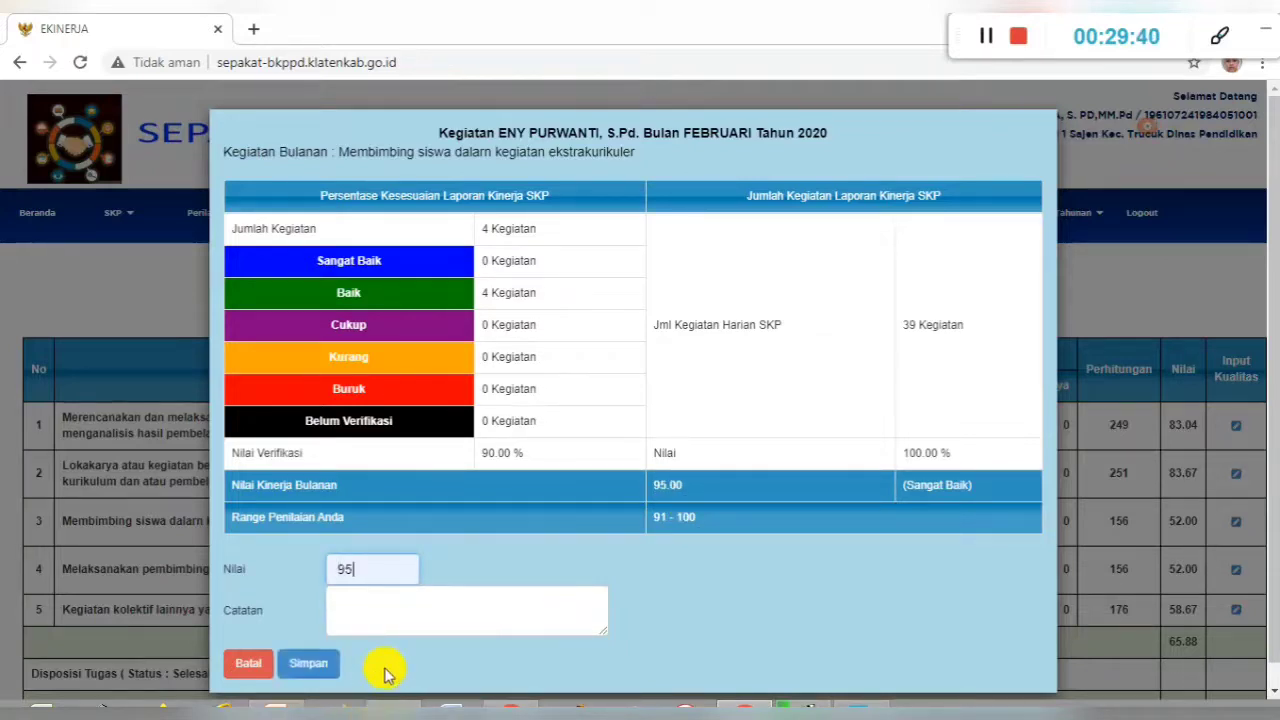
click(312, 668)
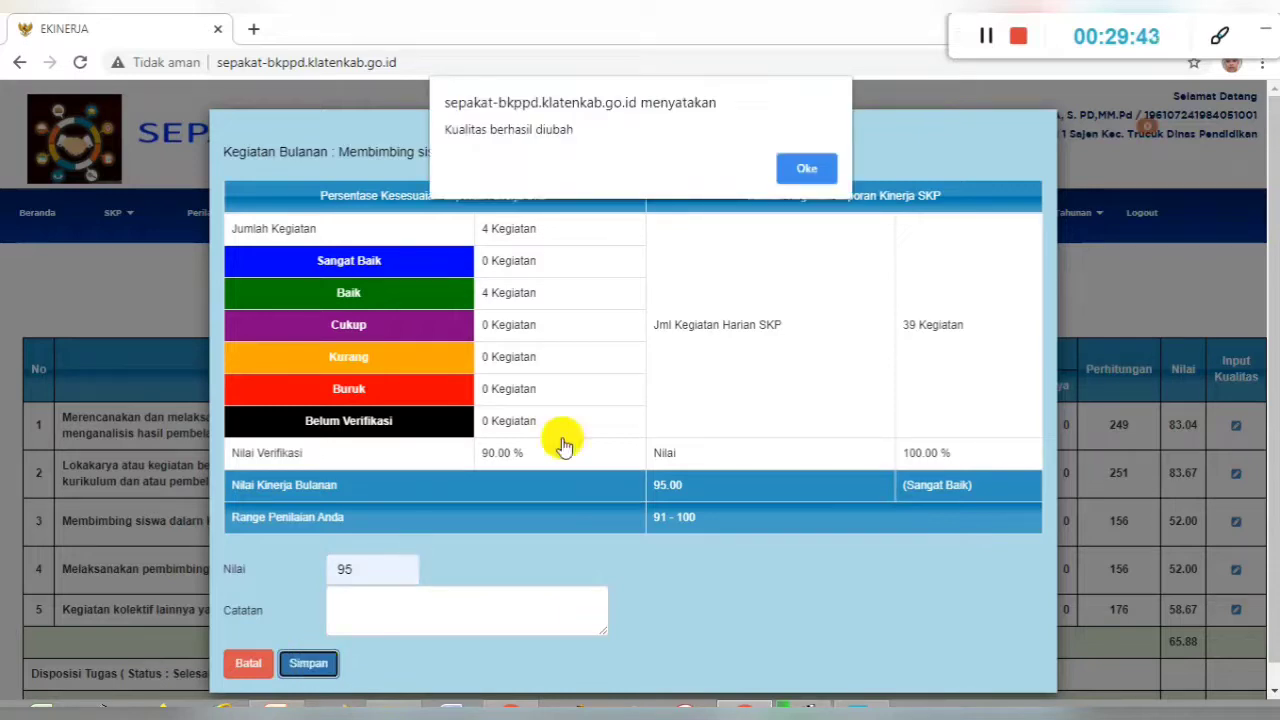
click(790, 170)
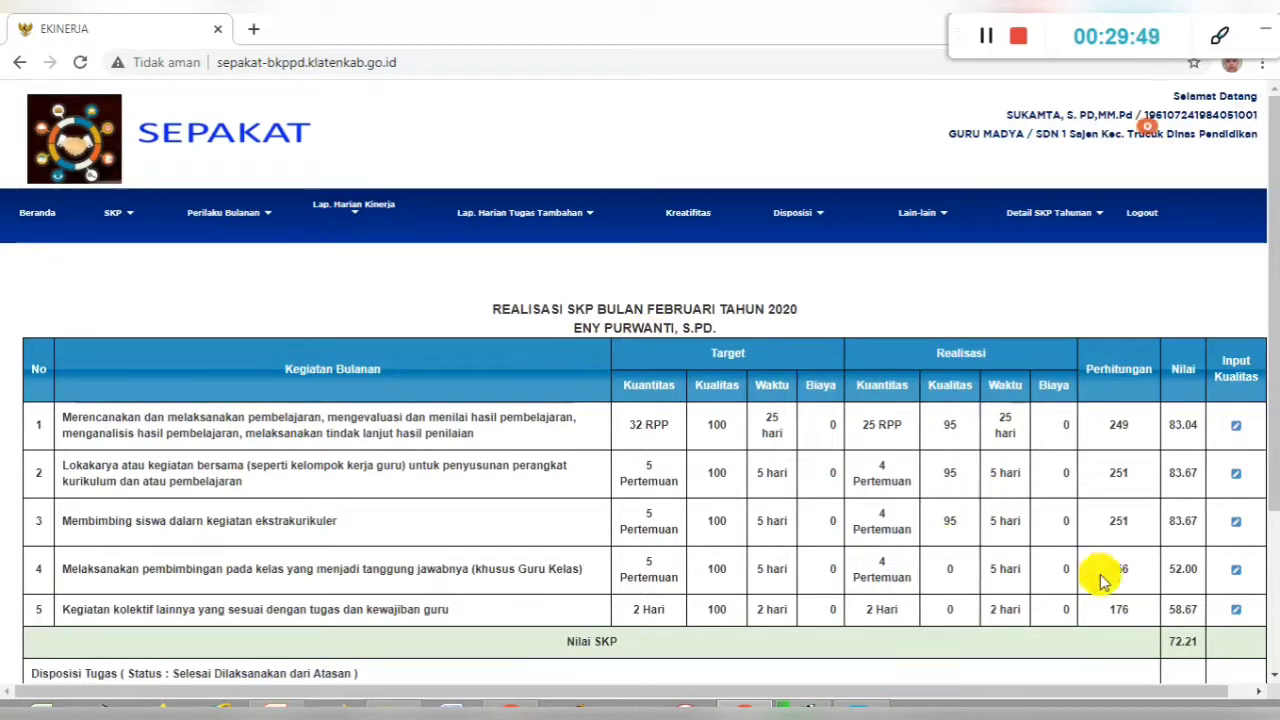
Step: Save a quality Nilai of 95 for activity 4, guidance in the assigned class (khusus Guru Kelas)
click(1236, 569)
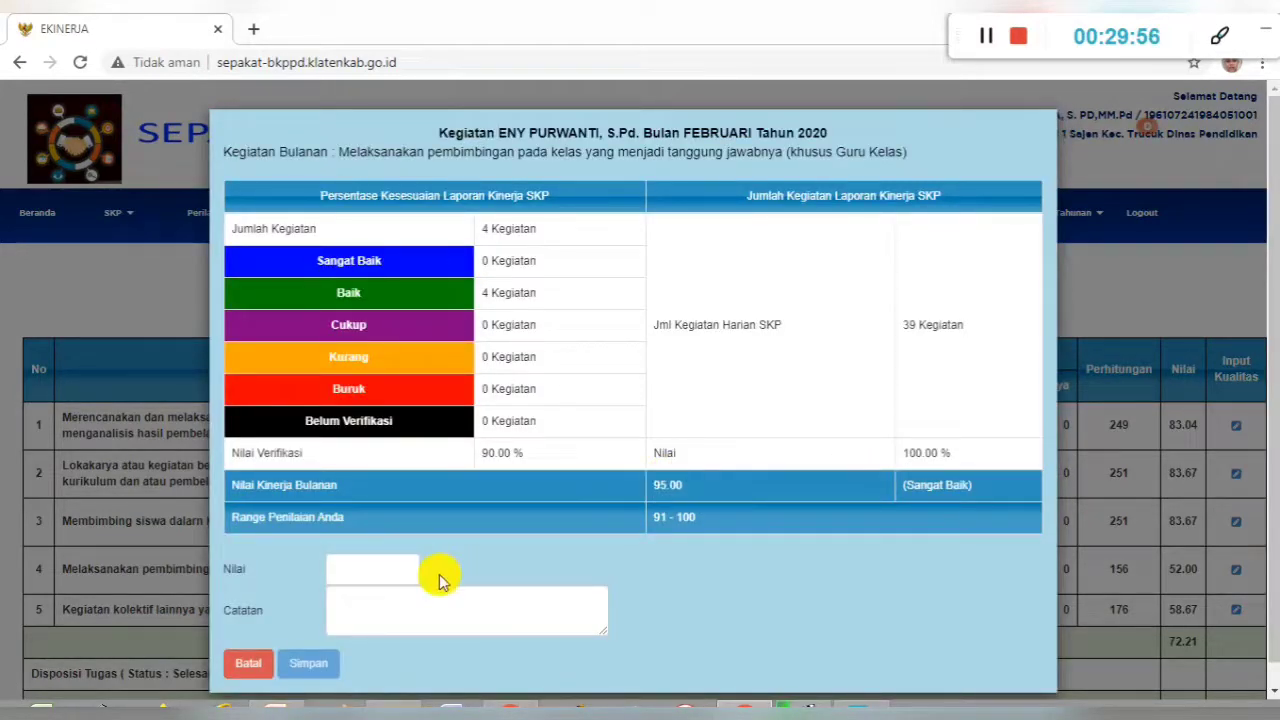
click(380, 569)
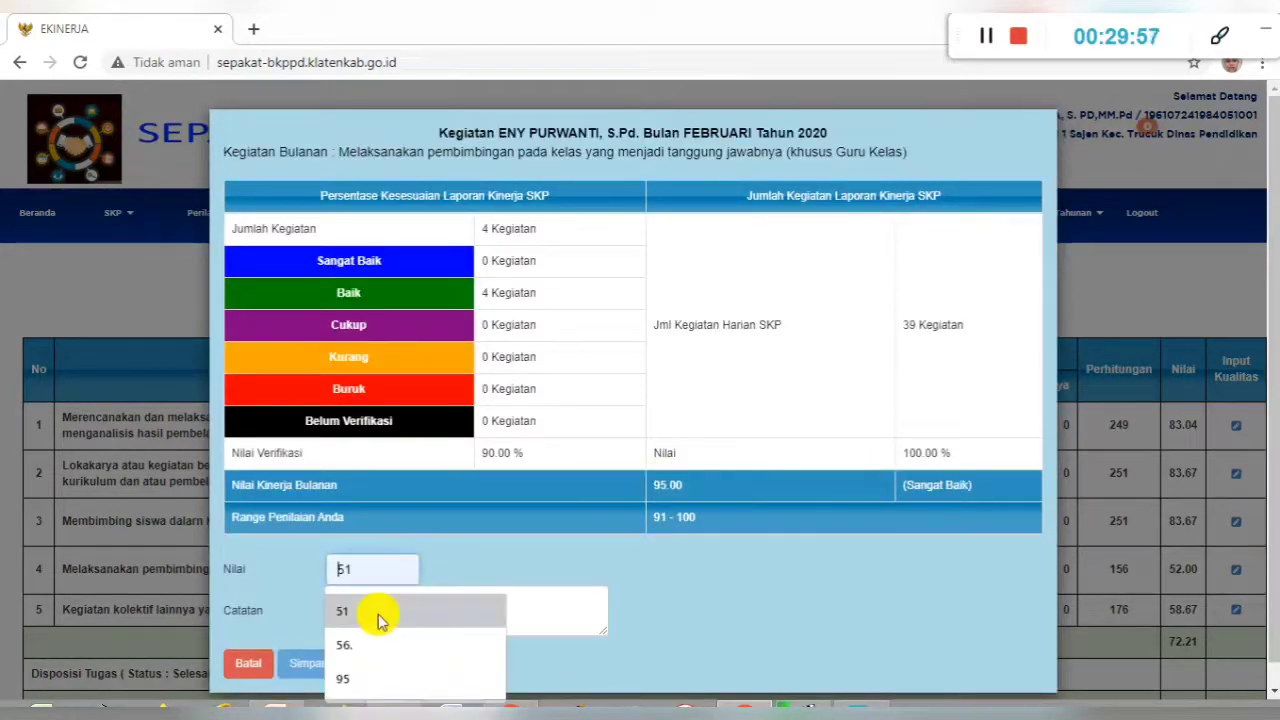
click(370, 680)
click(302, 664)
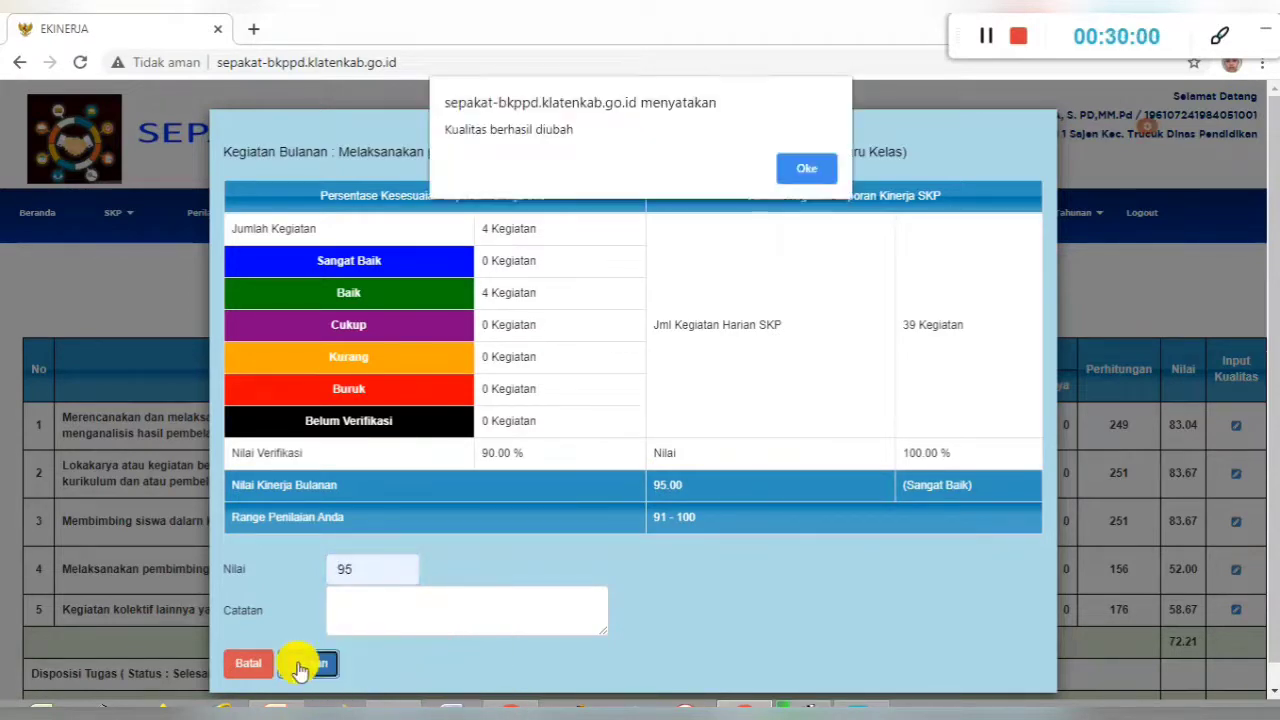
click(818, 174)
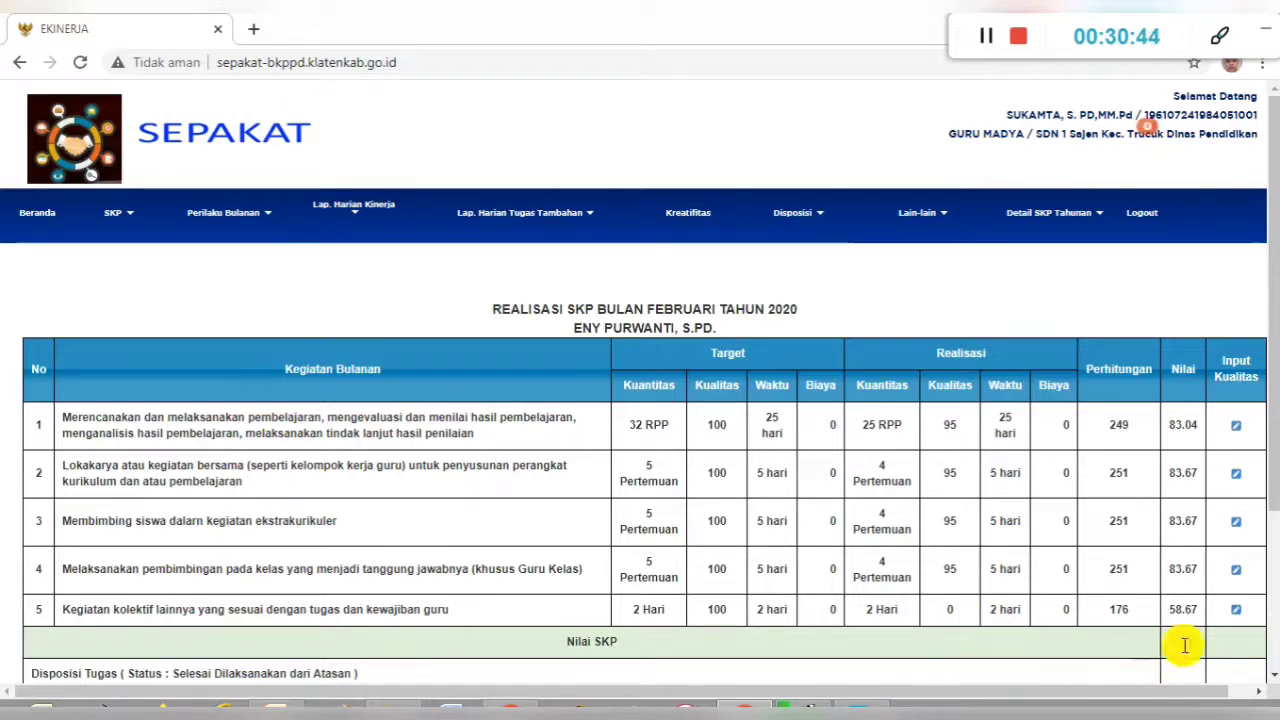
Step: Save a quality Nilai of 95 for activity 5, other collective activities (Kegiatan kolektif lainnya), and check the Total Nilai SKP
click(1236, 614)
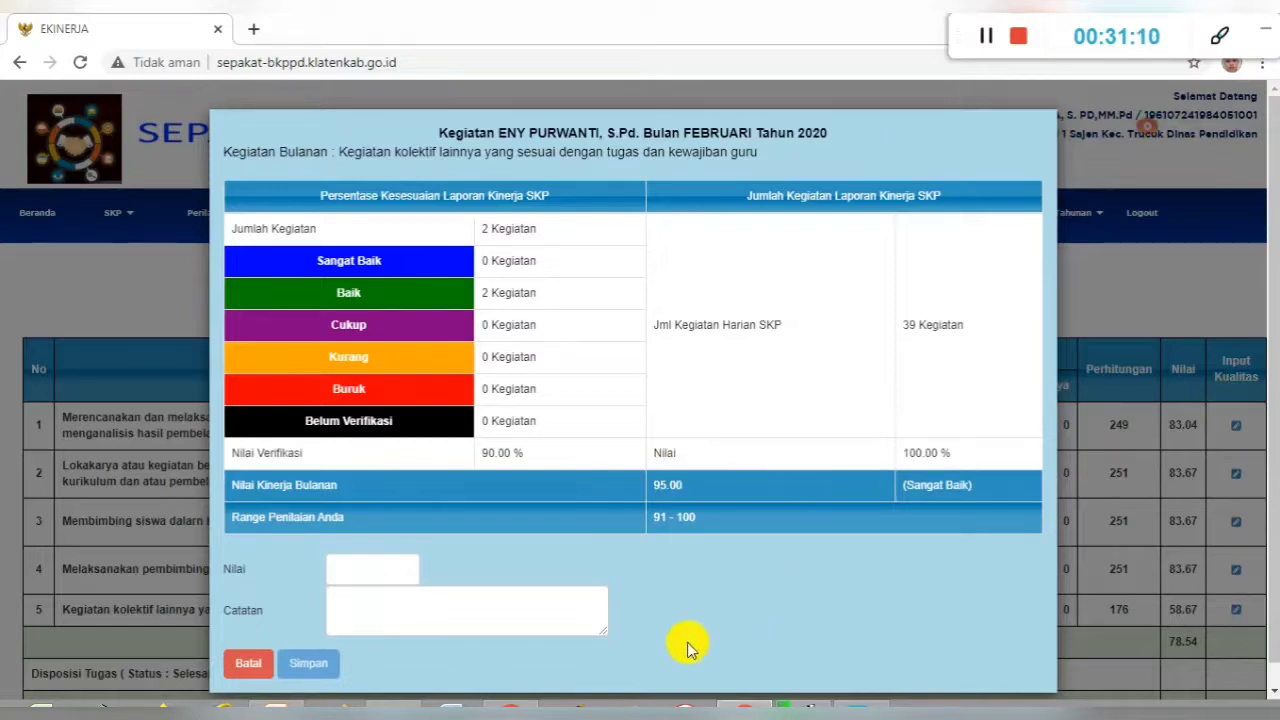
click(380, 566)
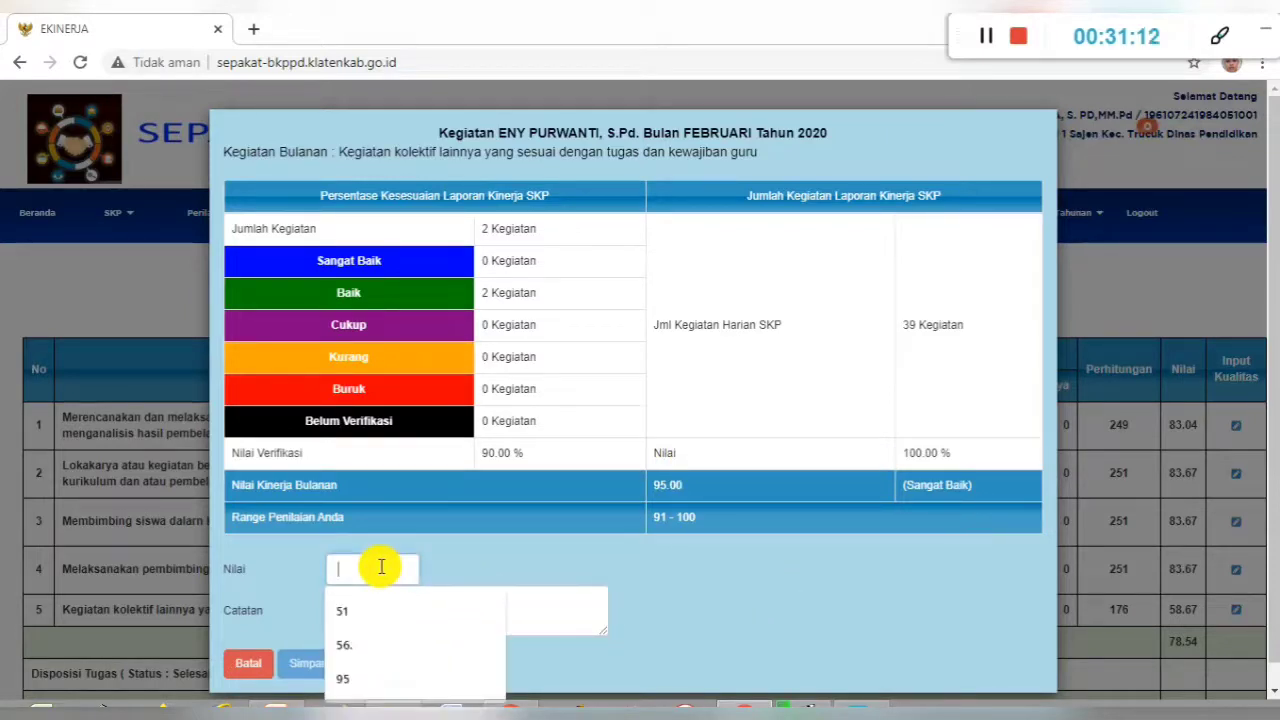
click(350, 678)
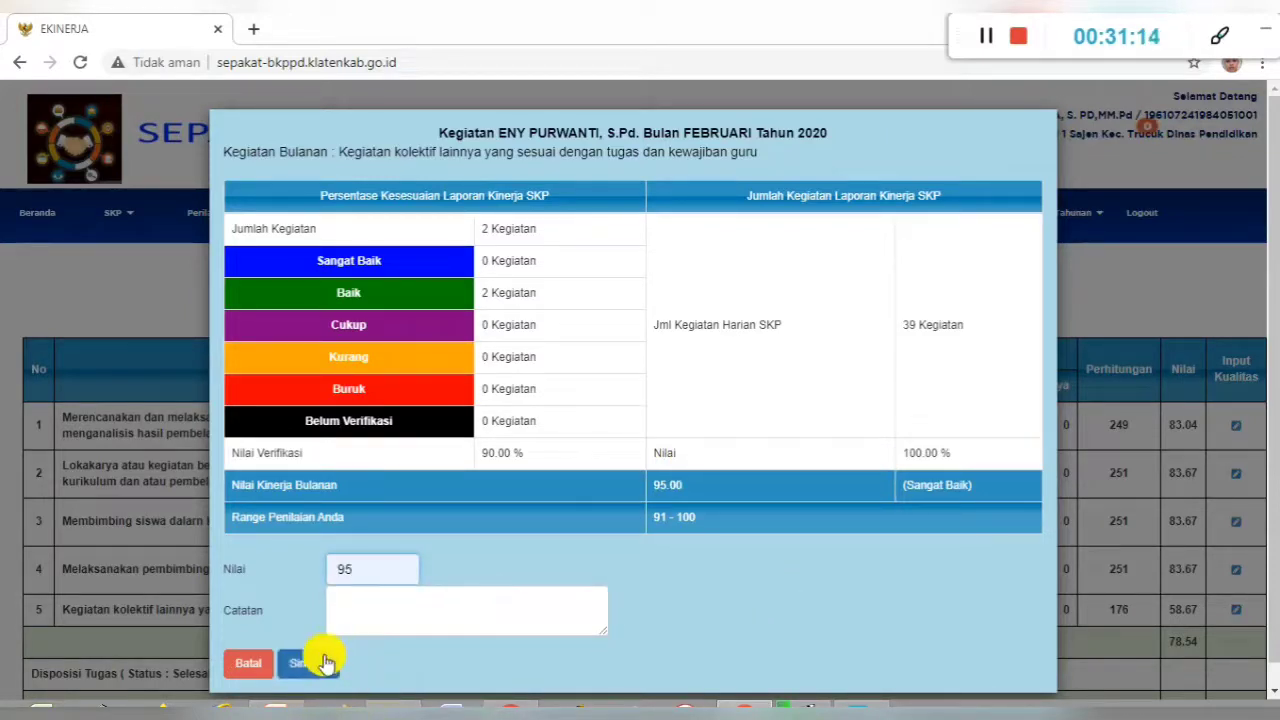
click(312, 666)
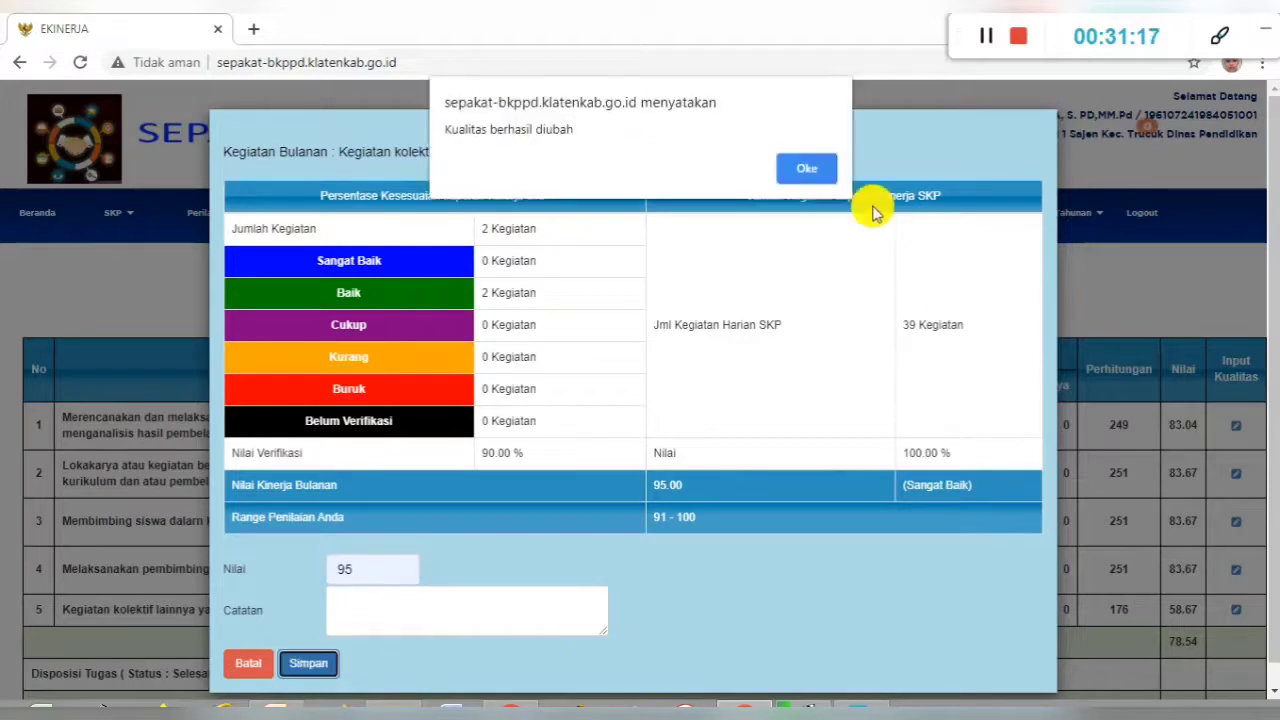
click(806, 170)
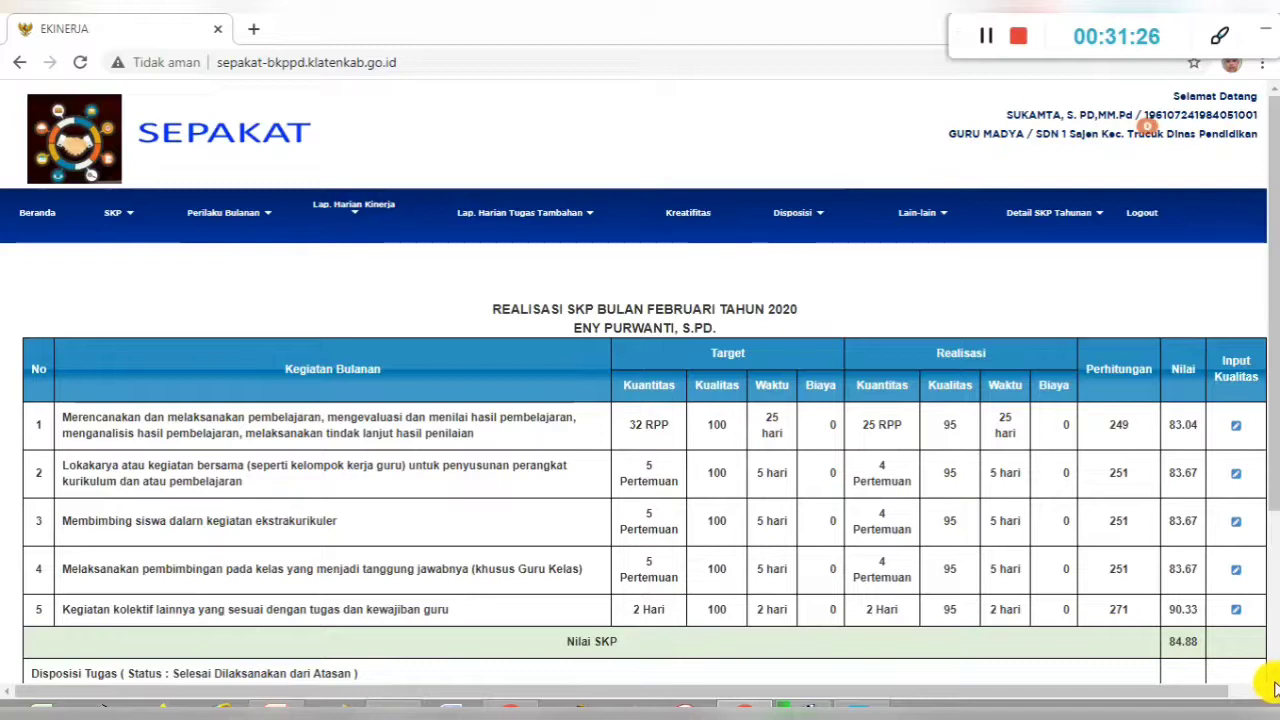
scroll(1275, 678, down, 2)
scroll(1273, 678, down, 1)
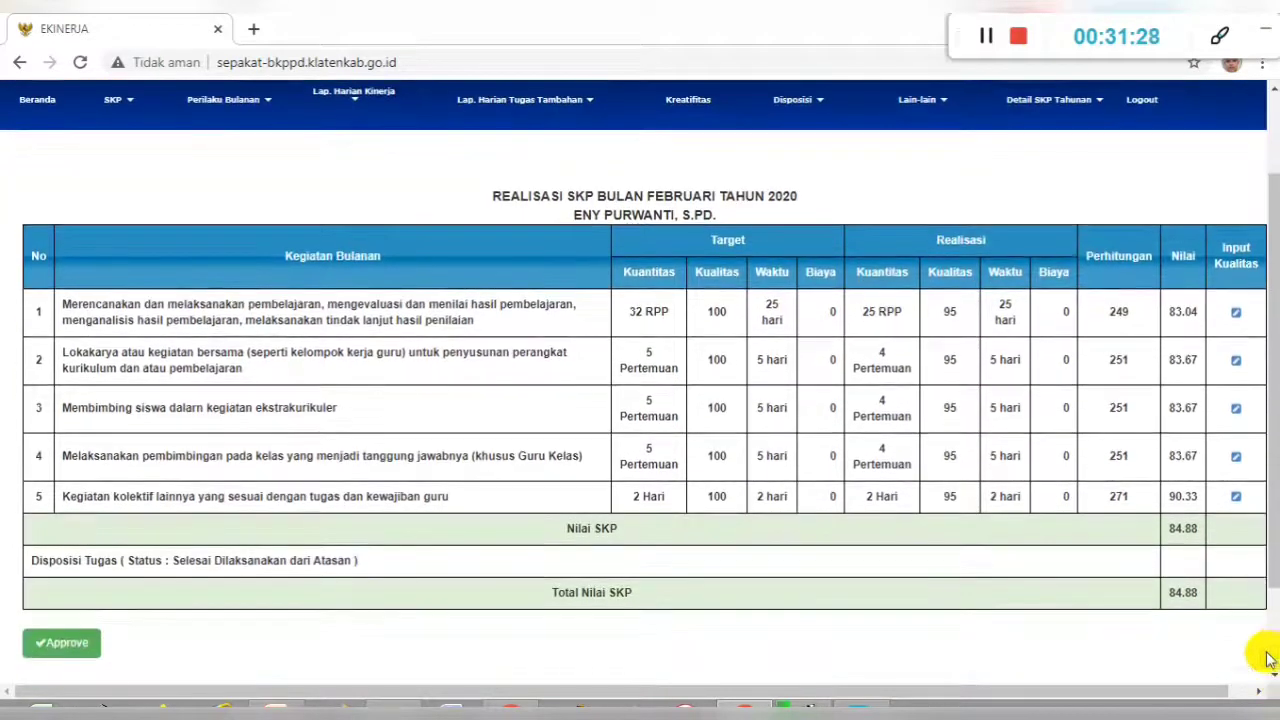